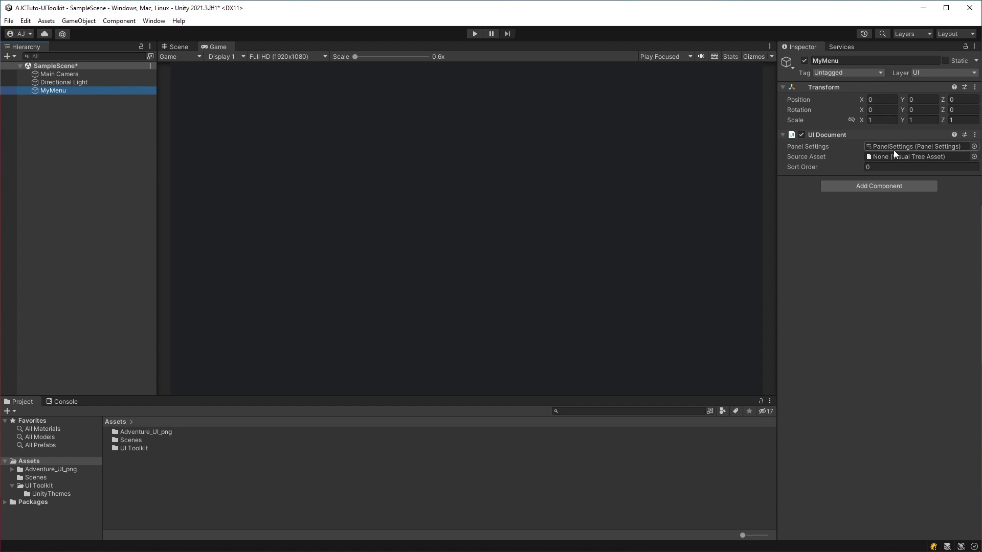
Examine the UI Toolkit folder's PanelSettings asset and UnityThemes contents, and reselect the MyMenu object
{"action": "double_click", "coordinate": [134, 449]}
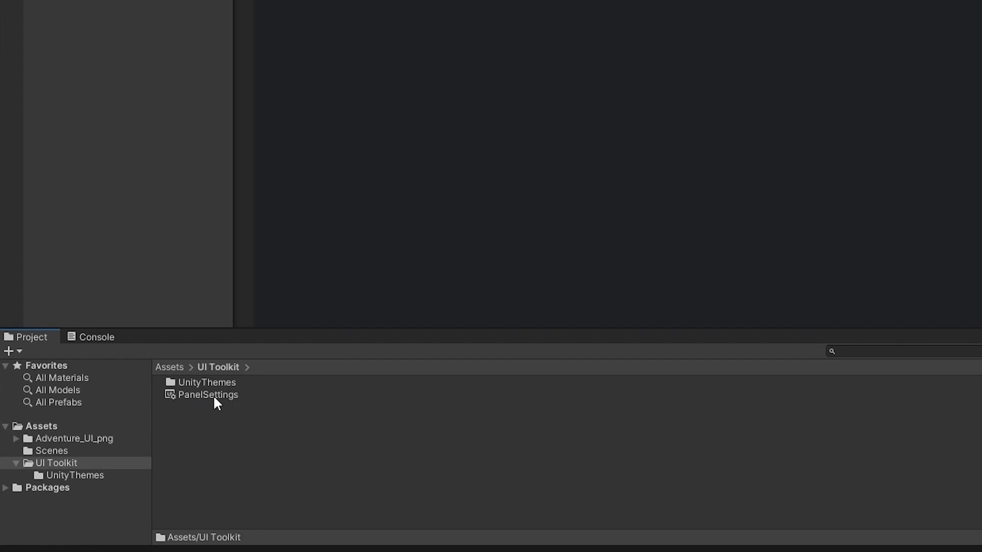
{"action": "left_click", "coordinate": [212, 397]}
{"action": "double_click", "coordinate": [219, 383]}
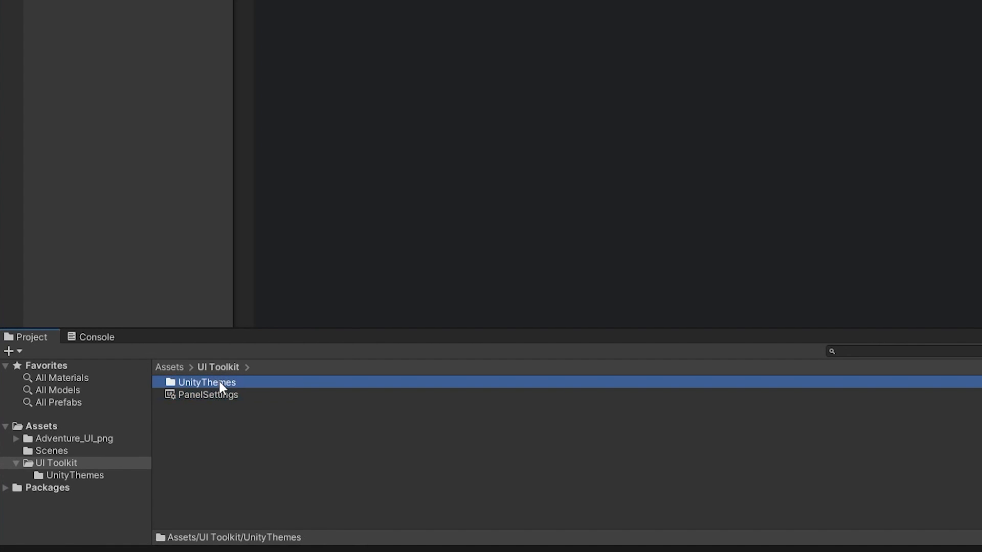
{"action": "left_click", "coordinate": [156, 383]}
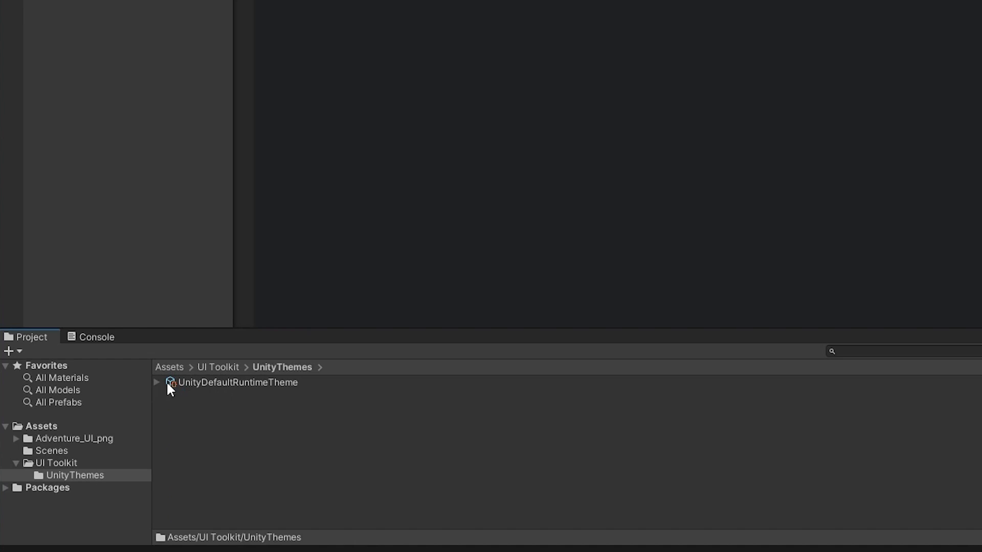
{"action": "left_click", "coordinate": [77, 465]}
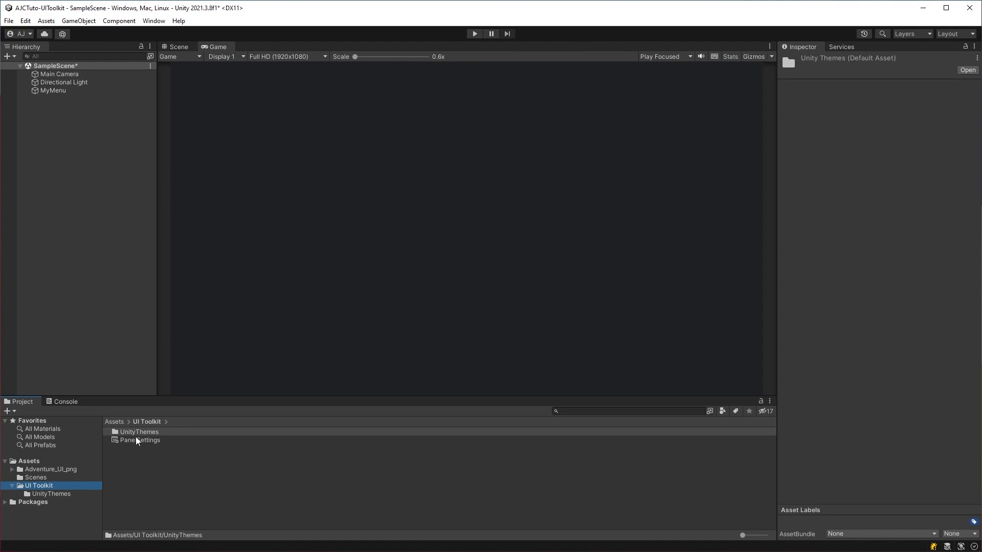
{"action": "left_click", "coordinate": [96, 91]}
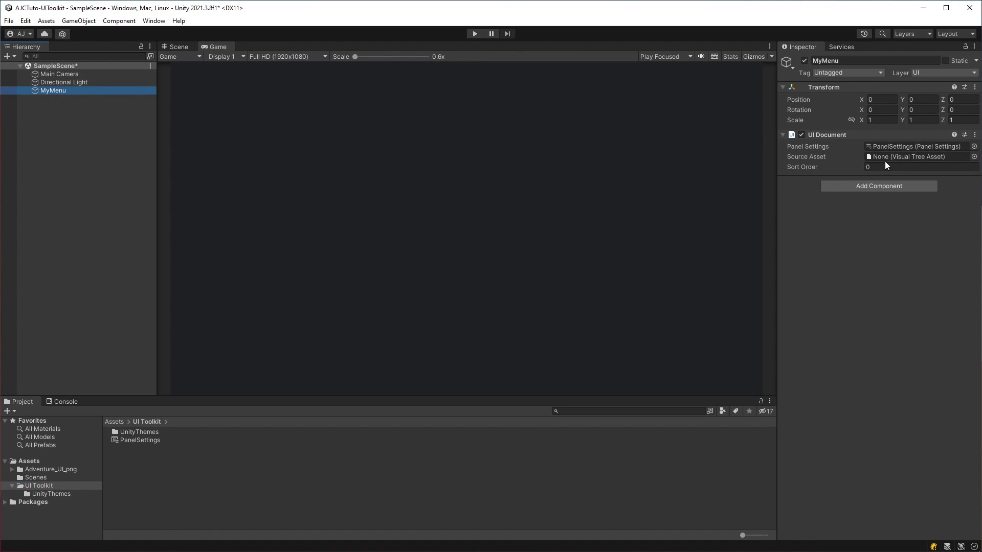
Create a UI Document asset named MyFirstMenu in the Assets folder
{"action": "left_click", "coordinate": [51, 460]}
{"action": "right_click", "coordinate": [204, 467]}
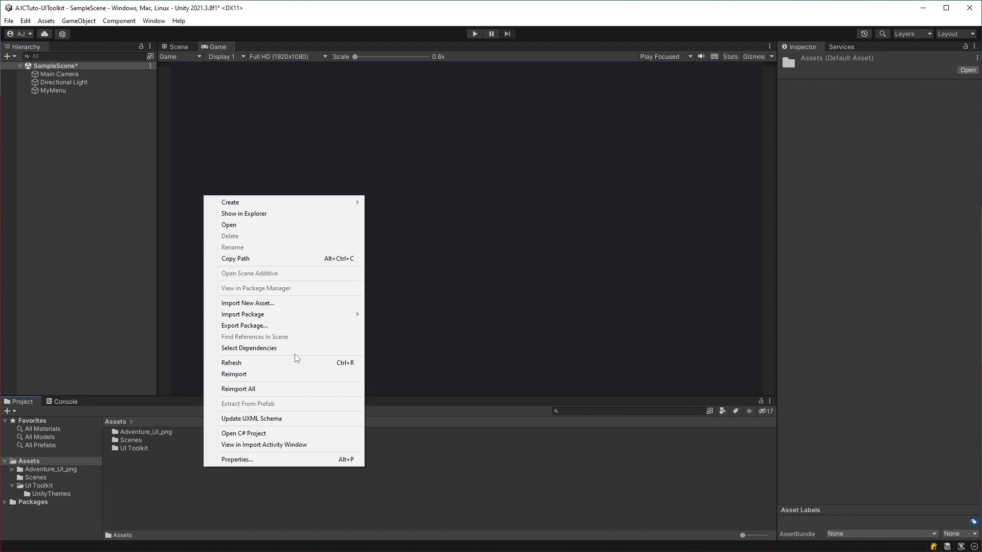
{"action": "mouse_move", "coordinate": [328, 202]}
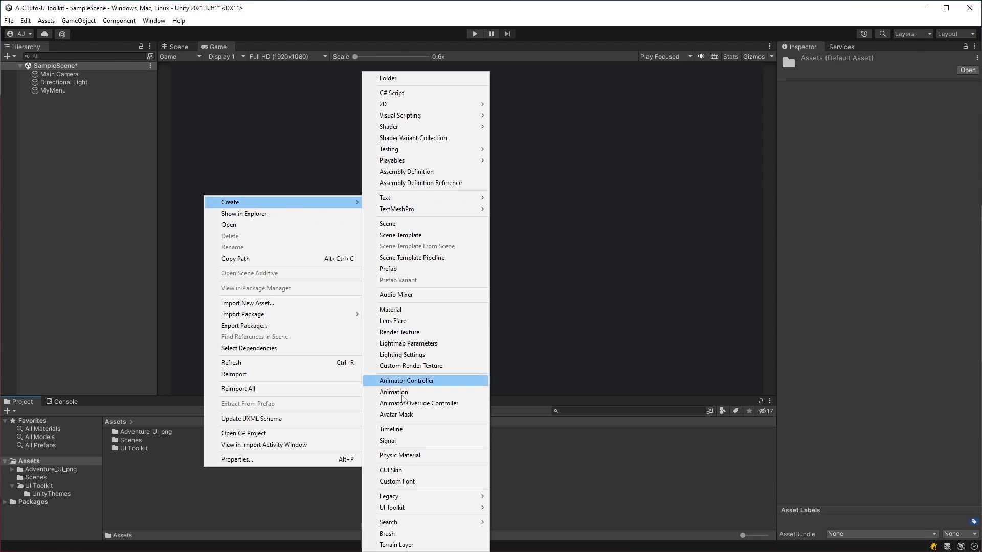
{"action": "mouse_move", "coordinate": [417, 507]}
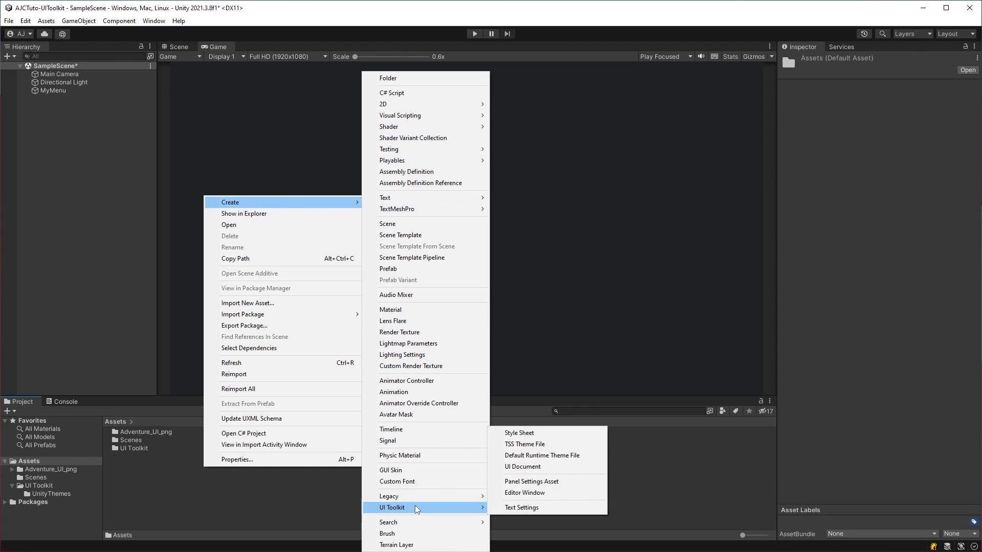
{"action": "left_click", "coordinate": [538, 467]}
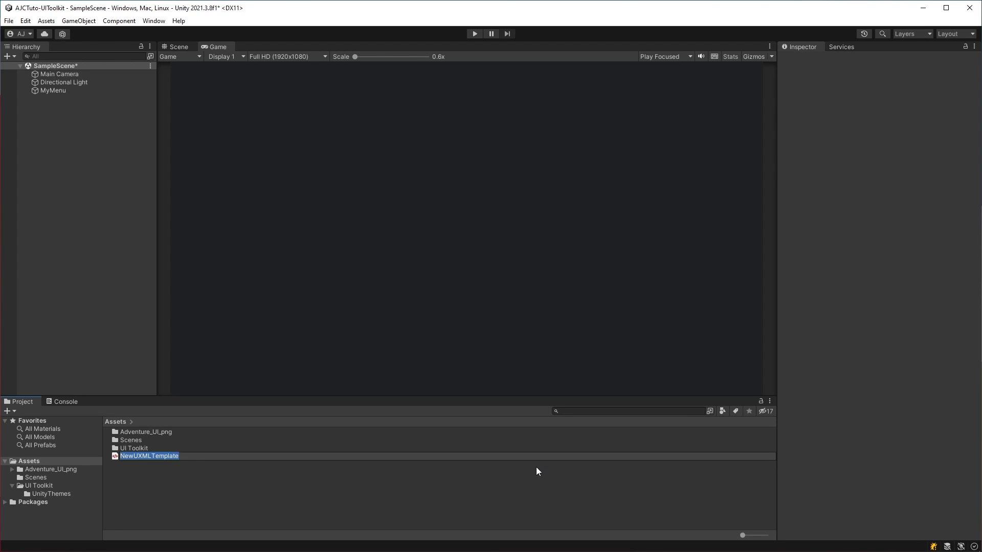
{"action": "type", "text": "MyFirstMenu"}
{"action": "key", "text": "Return"}
{"action": "key", "text": "Return"}
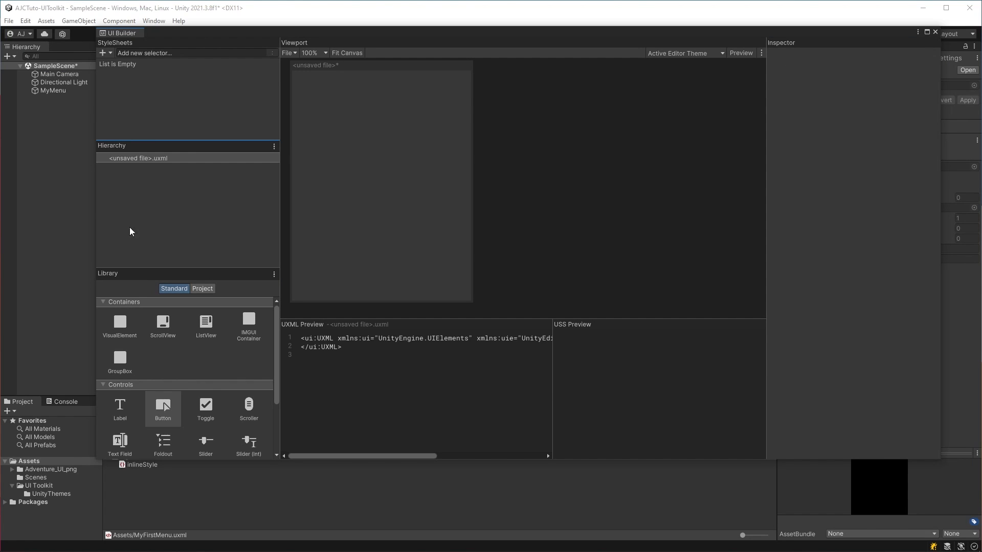
Add a VisualElement to the empty document and name it Menu__root
{"action": "left_click_drag", "start_coordinate": [125, 327], "coordinate": [186, 217]}
{"action": "left_click", "coordinate": [147, 170]}
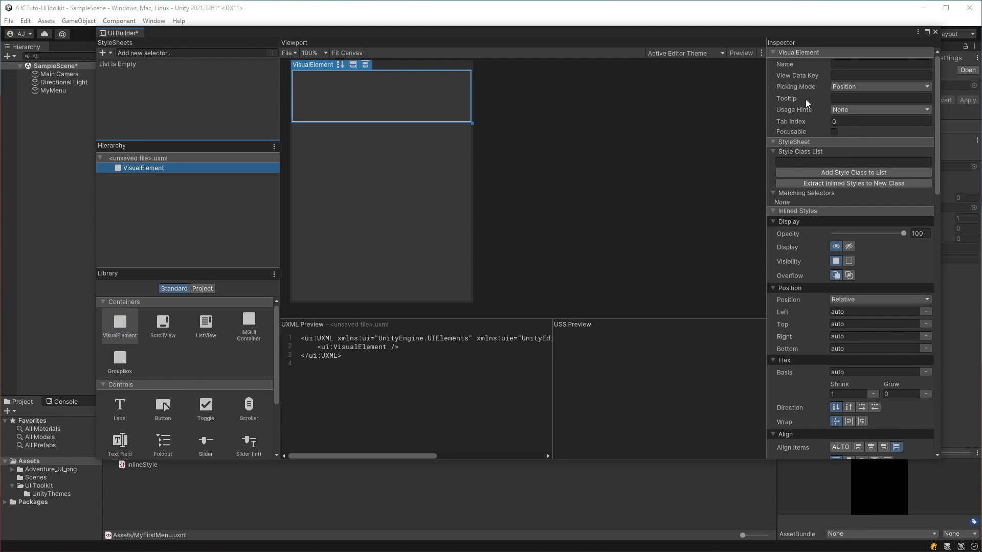
{"action": "left_click", "coordinate": [853, 65]}
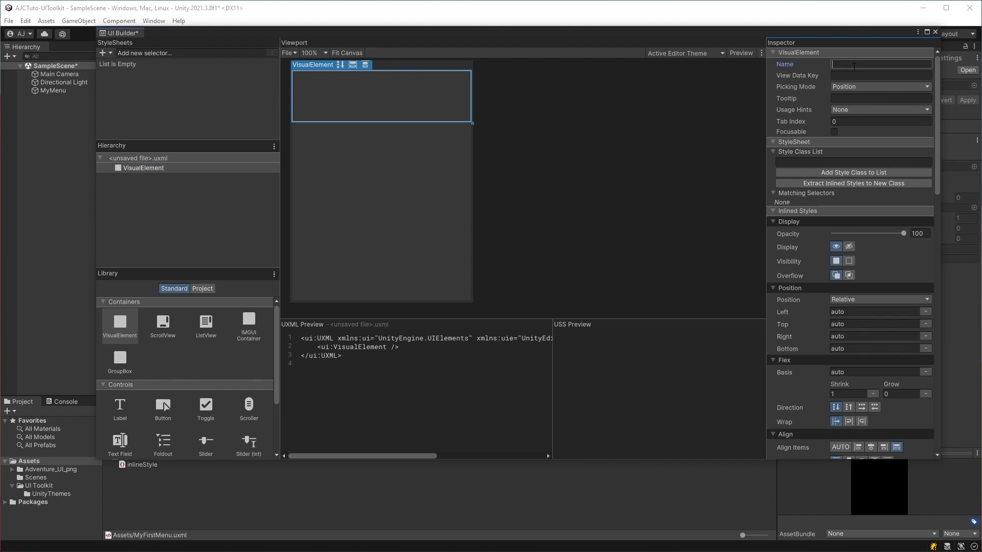
{"action": "type", "text": "Menu"}
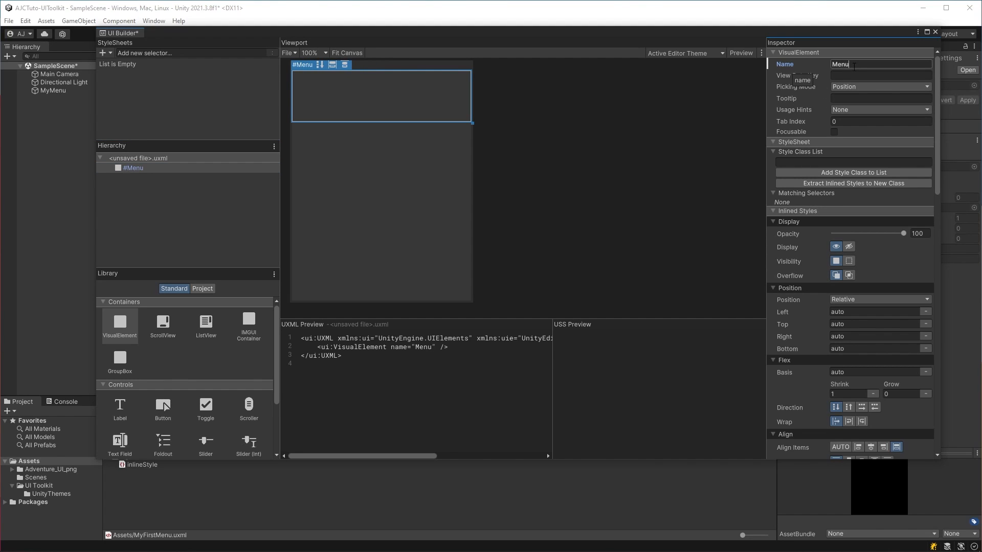
{"action": "type", "text": "__root"}
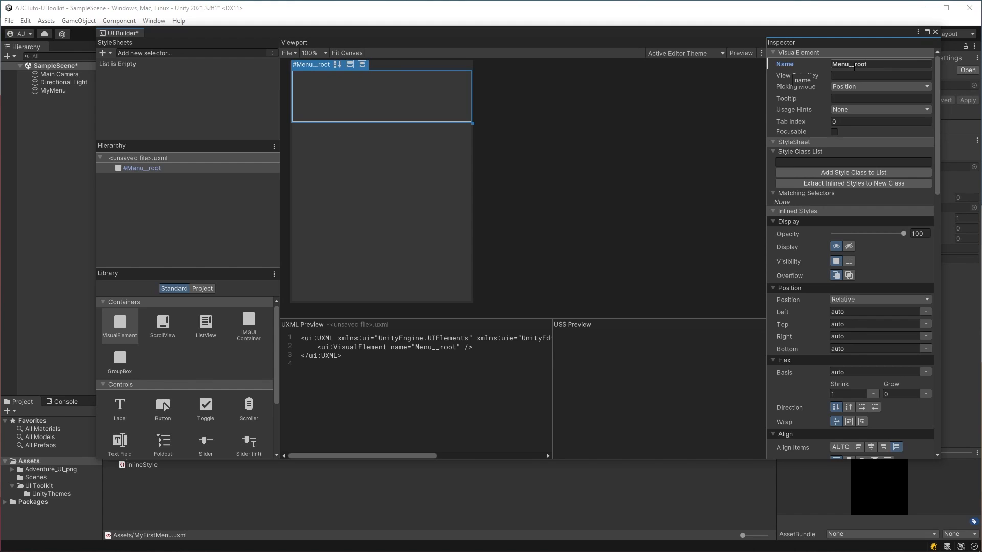
{"action": "left_click", "coordinate": [591, 208]}
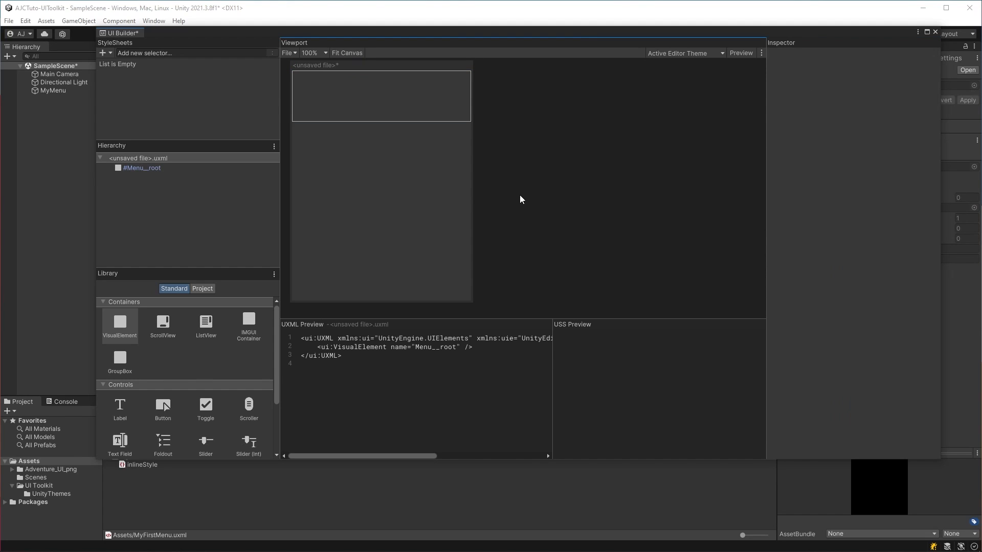
Add a Label inside Menu__root with the text "My first UI element with UI Builder"
{"action": "left_click", "coordinate": [204, 168]}
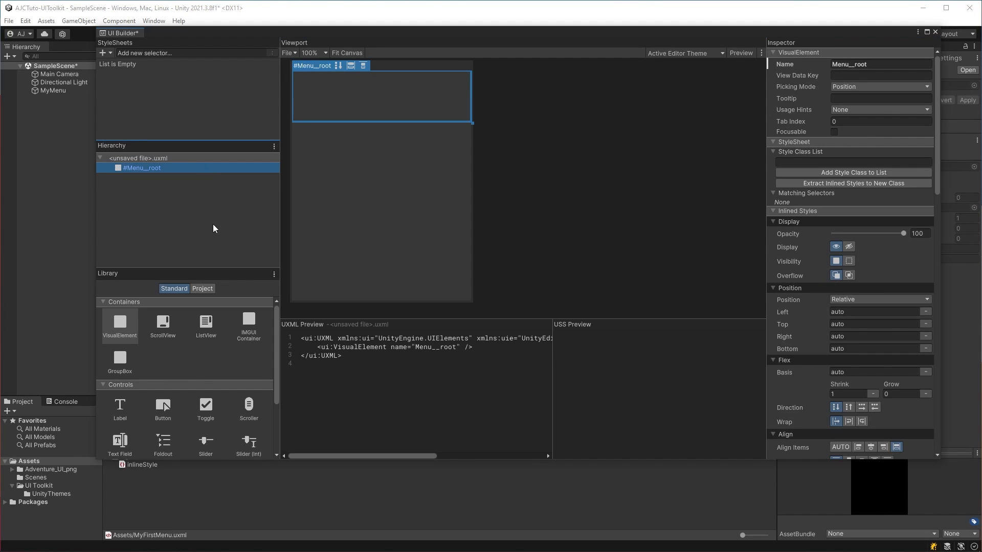
{"action": "left_click_drag", "start_coordinate": [128, 410], "coordinate": [191, 172]}
{"action": "left_click_drag", "start_coordinate": [131, 179], "coordinate": [153, 171]}
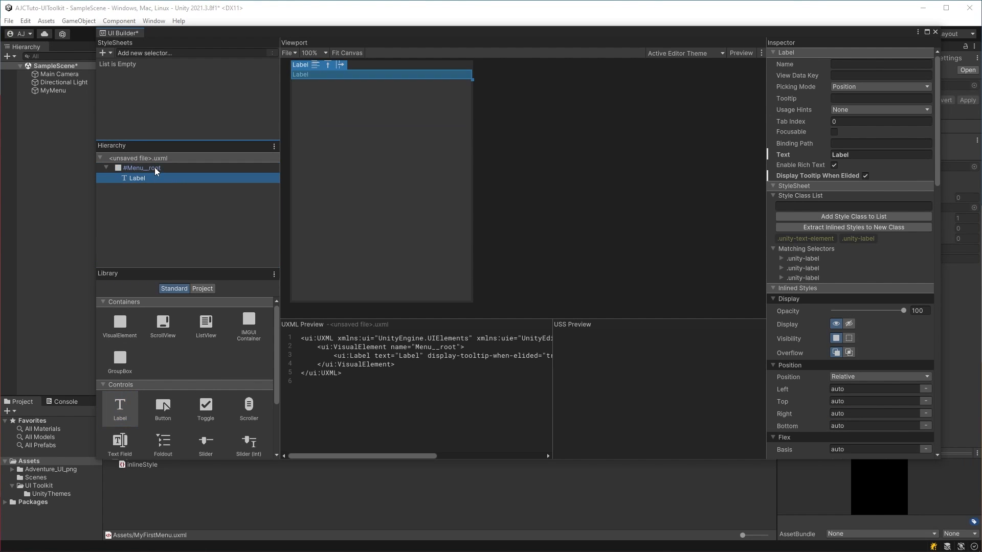
{"action": "left_click", "coordinate": [851, 154]}
{"action": "type", "text": "My first UI"}
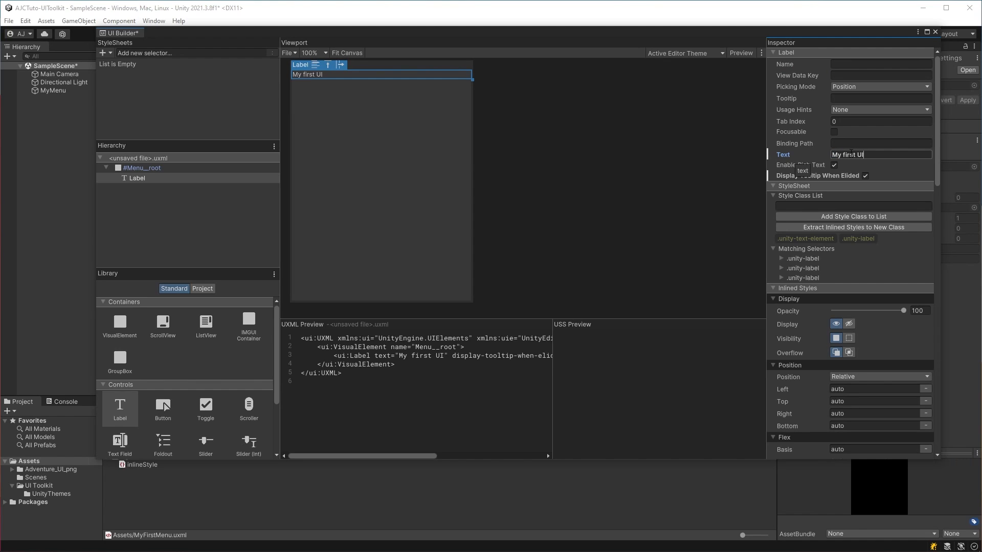
{"action": "type", "text": " element with UI "}
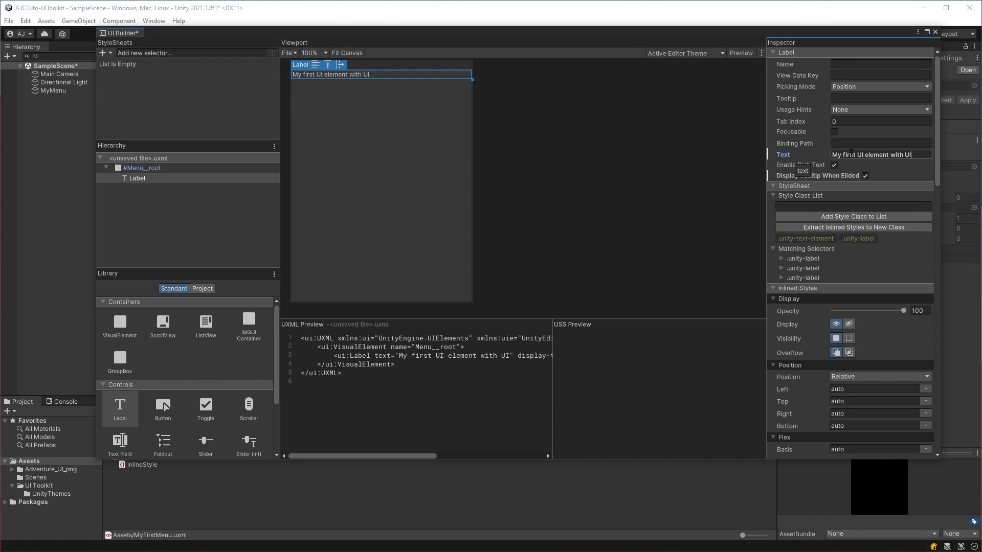
{"action": "type", "text": "Builder"}
Save the UI document as MyFirstMenu.uxml and close the UI Builder
{"action": "left_click", "coordinate": [174, 167]}
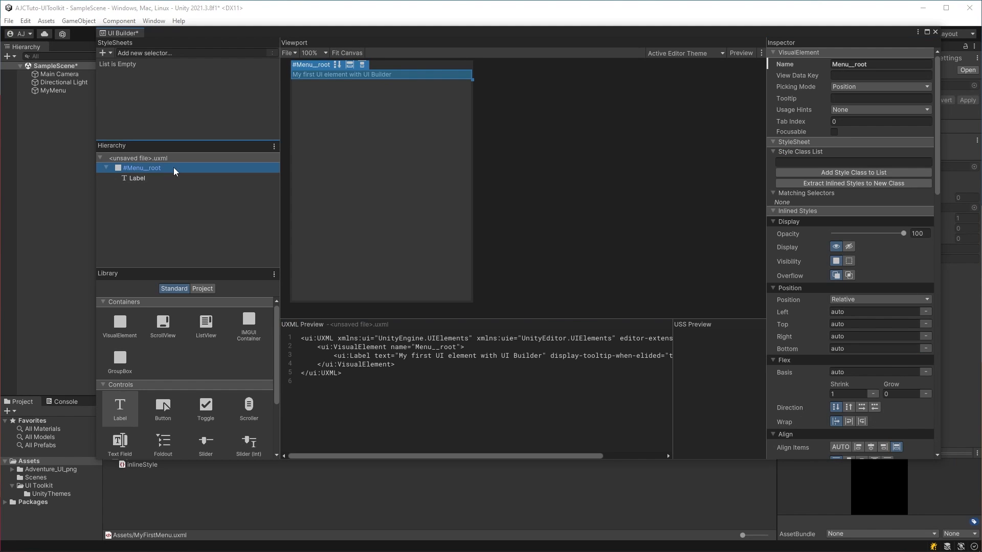
{"action": "left_click", "coordinate": [289, 54]}
{"action": "left_click", "coordinate": [303, 90]}
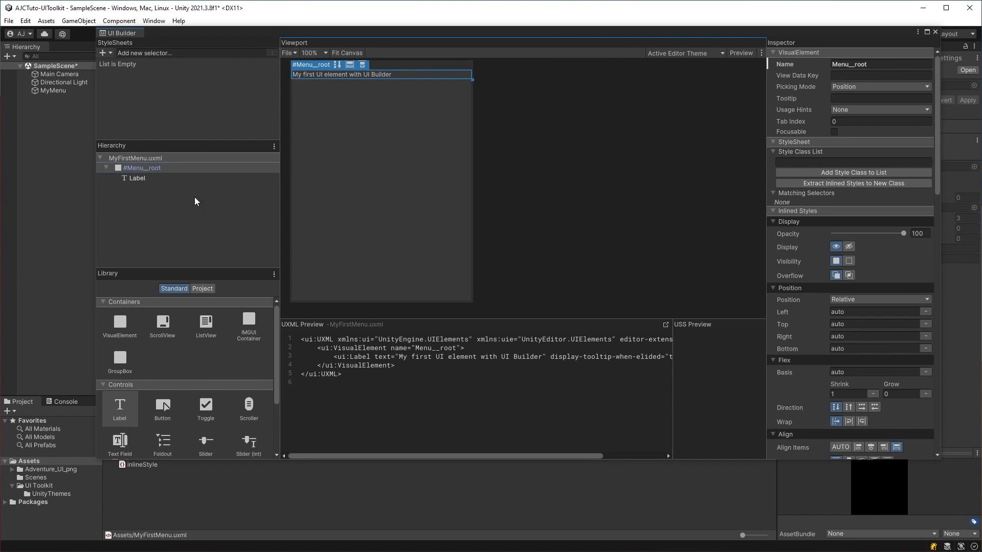
{"action": "left_click", "coordinate": [935, 31]}
Assign MyFirstMenu as the source asset of the MyMenu object's UI Document component
{"action": "left_click", "coordinate": [72, 90]}
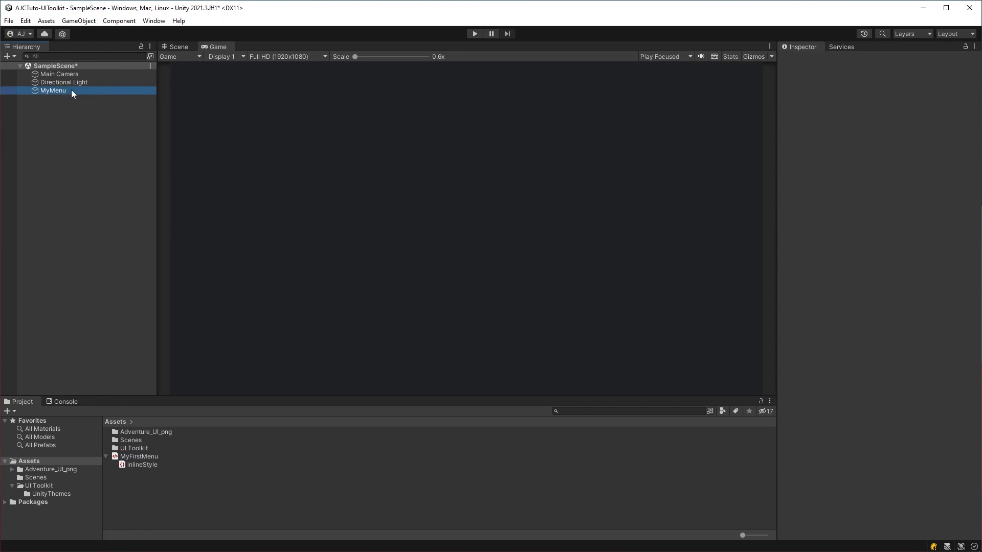
{"action": "left_click", "coordinate": [974, 159]}
{"action": "left_click", "coordinate": [526, 138]}
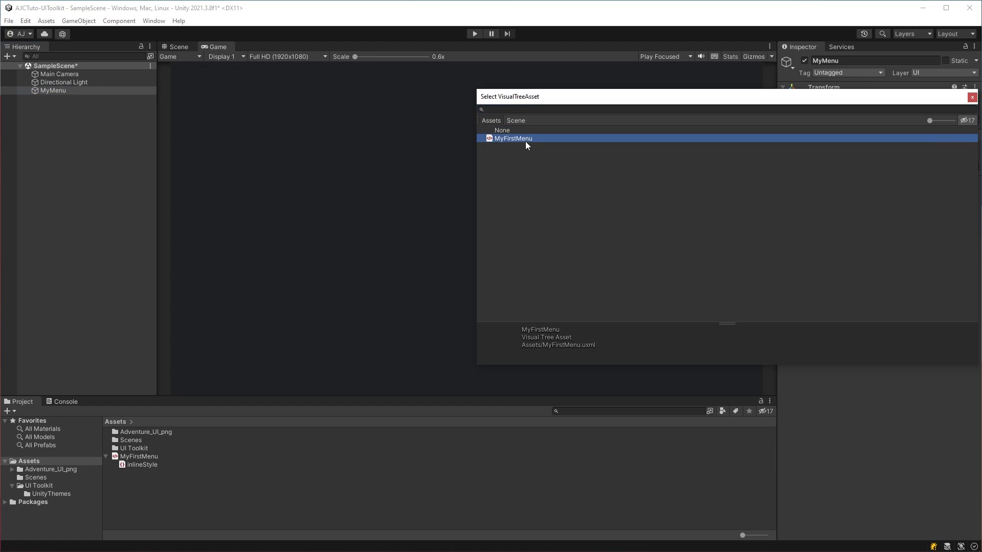
{"action": "double_click", "coordinate": [526, 139]}
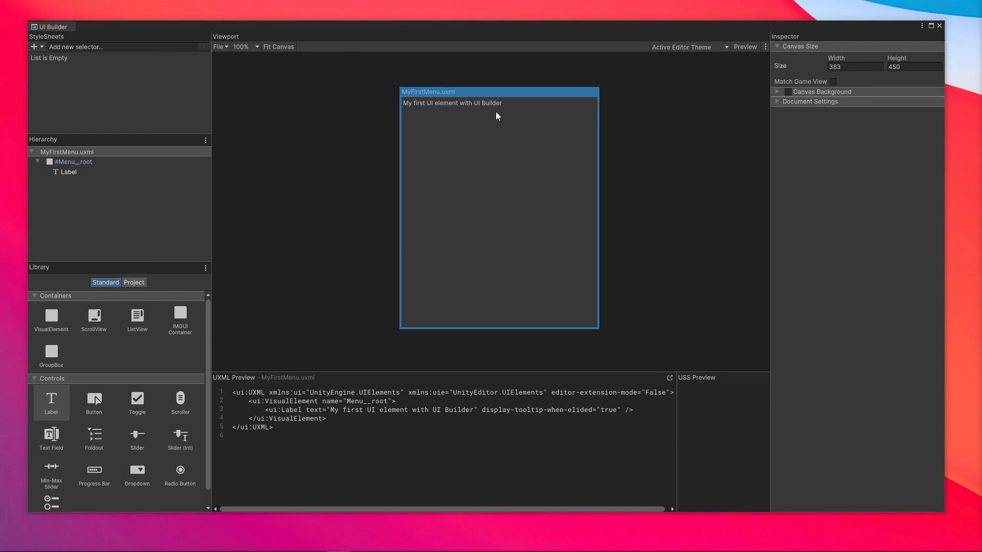
Switch the viewport preview to the Unity Default Runtime theme and widen the canvas to about 386 px
{"action": "left_click", "coordinate": [705, 47]}
{"action": "left_click", "coordinate": [697, 96]}
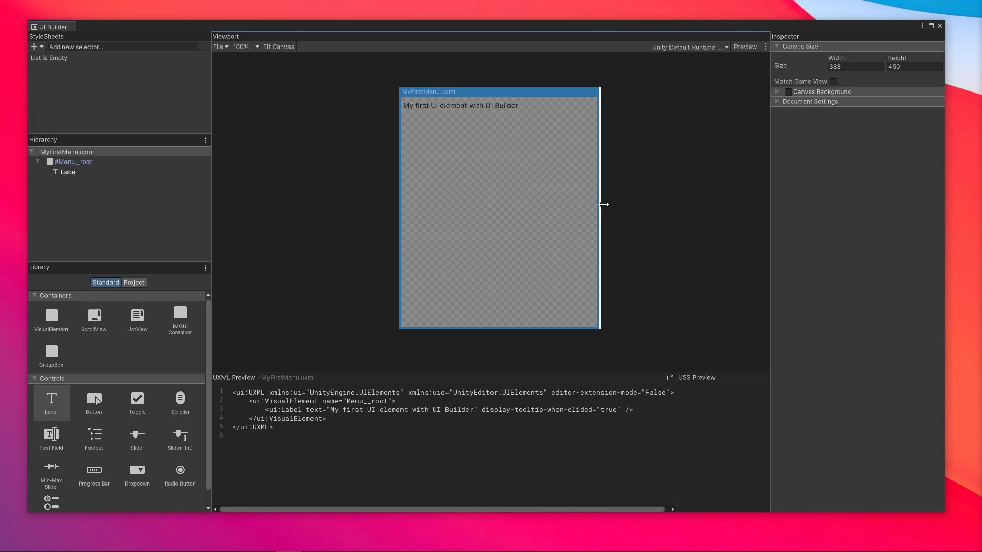
{"action": "left_click_drag", "start_coordinate": [604, 204], "coordinate": [605, 205]}
Enable the canvas background of MyFirstMenu.uxml and set its color to the sampled dark shade 1F2124
{"action": "left_click", "coordinate": [67, 152]}
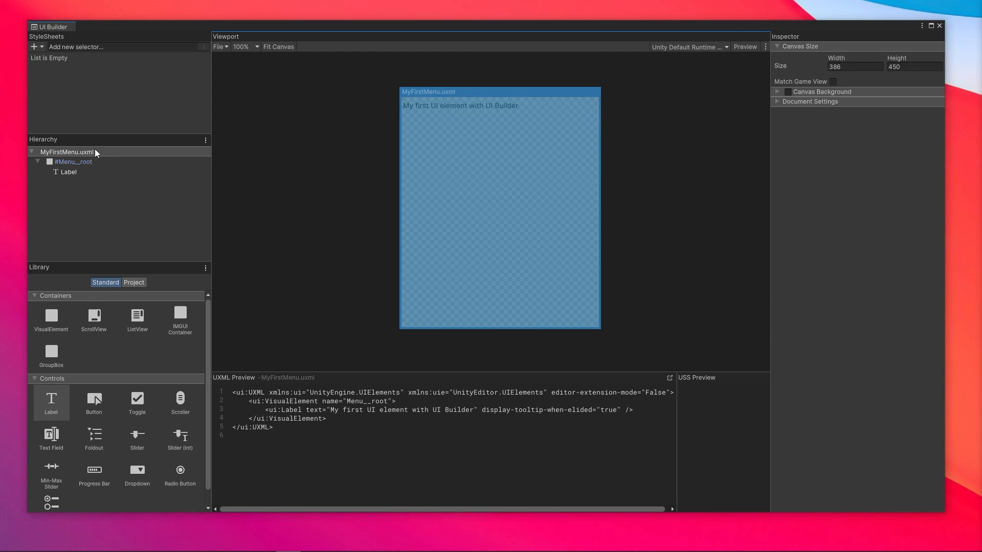
{"action": "left_click", "coordinate": [777, 91]}
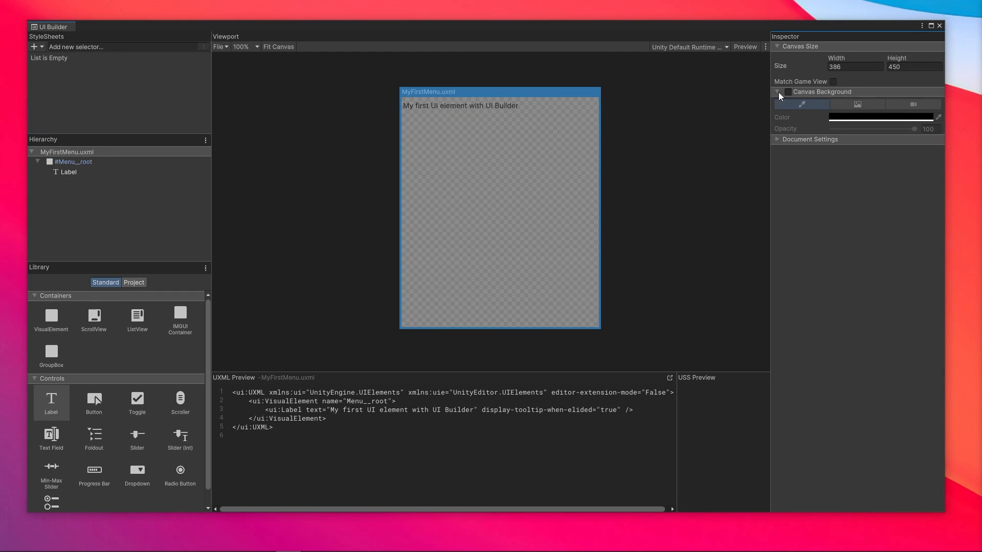
{"action": "left_click", "coordinate": [788, 93]}
{"action": "left_click", "coordinate": [868, 120]}
{"action": "left_click_drag", "start_coordinate": [909, 113], "coordinate": [842, 191]}
{"action": "left_click", "coordinate": [812, 209]}
{"action": "left_click", "coordinate": [981, 276]}
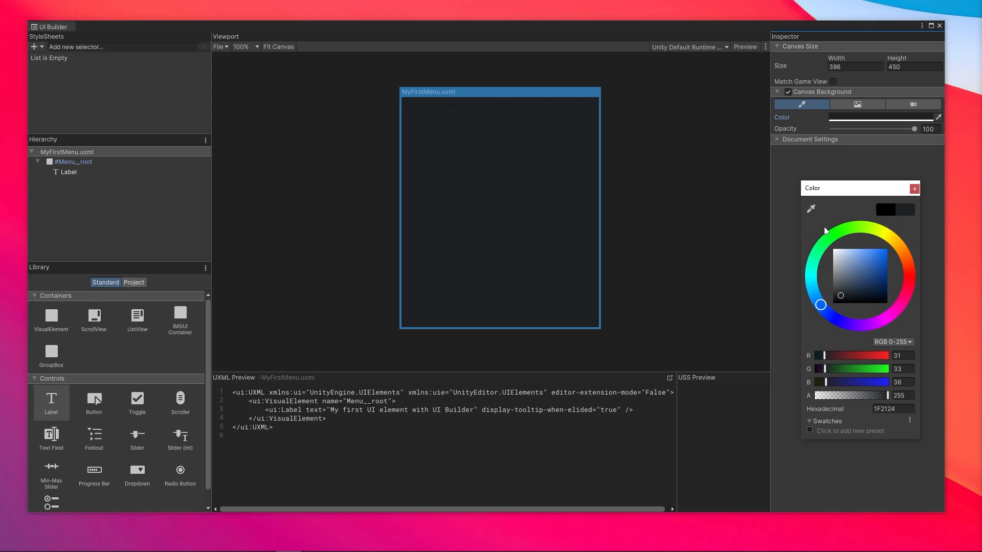
{"action": "left_click", "coordinate": [914, 189]}
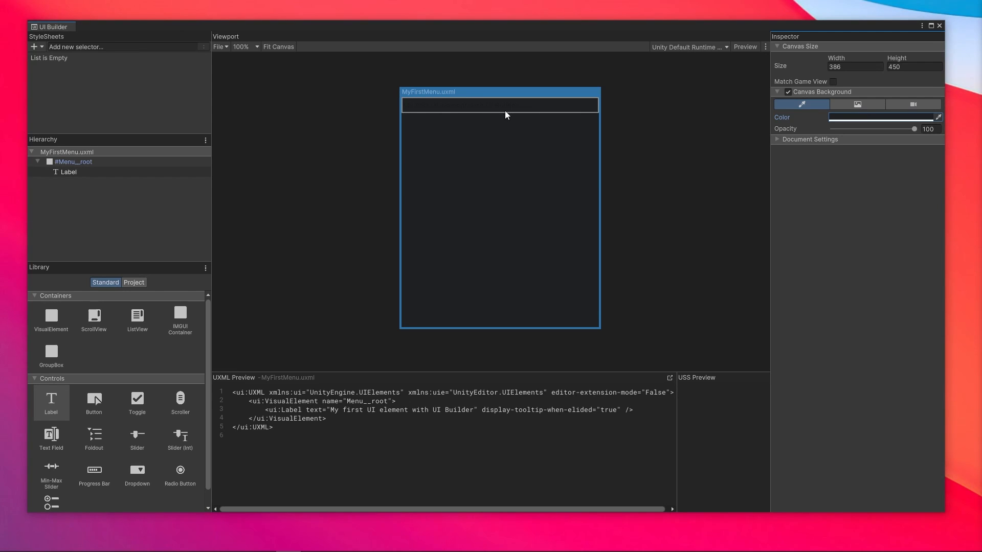
Change the label's text color to white and enlarge the canvas to a wide landscape format
{"action": "left_click", "coordinate": [128, 173]}
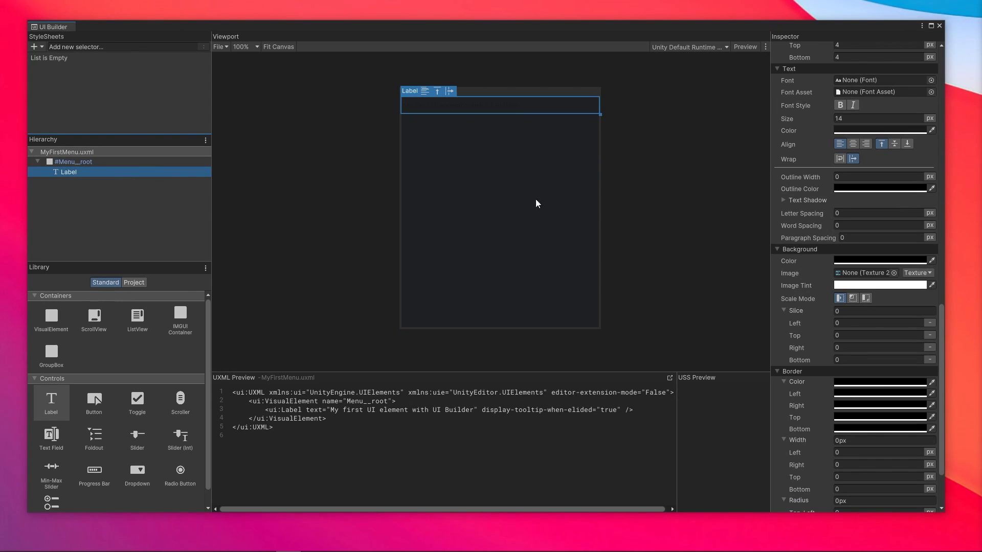
{"action": "left_click", "coordinate": [853, 132]}
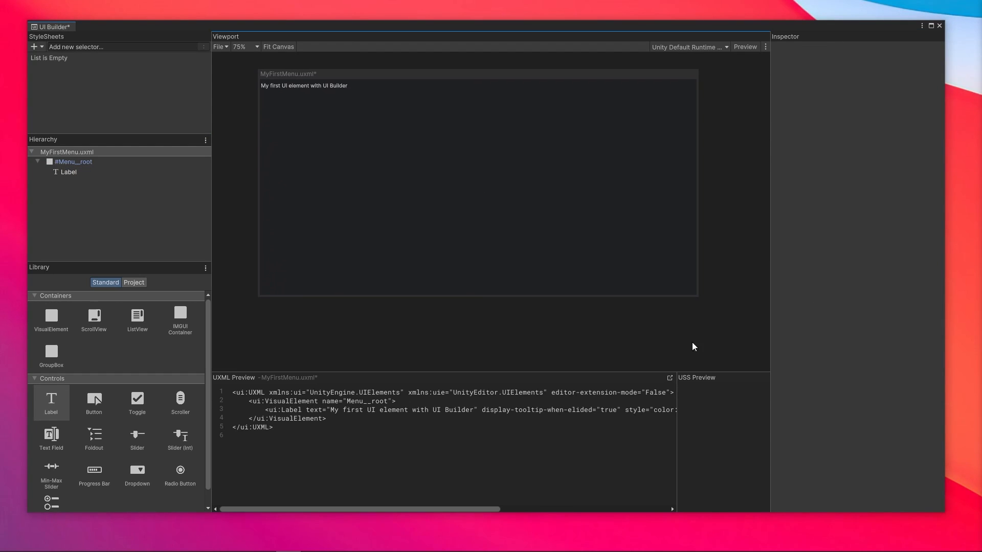
{"action": "left_click_drag", "start_coordinate": [692, 345], "coordinate": [721, 353]}
Set the size of Menu__root to 33% width and 50% height
{"action": "left_click", "coordinate": [102, 162]}
{"action": "scroll", "coordinate": [844, 167], "scroll_direction": "down", "scroll_amount": 10}
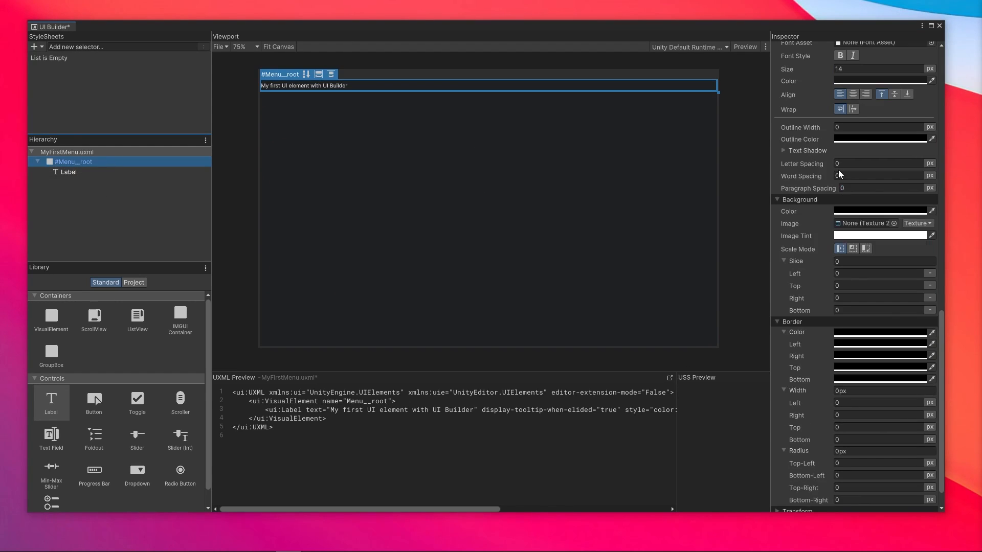
{"action": "scroll", "coordinate": [843, 167], "scroll_direction": "up", "scroll_amount": 8}
{"action": "left_click", "coordinate": [877, 153]}
{"action": "left_click", "coordinate": [882, 169]}
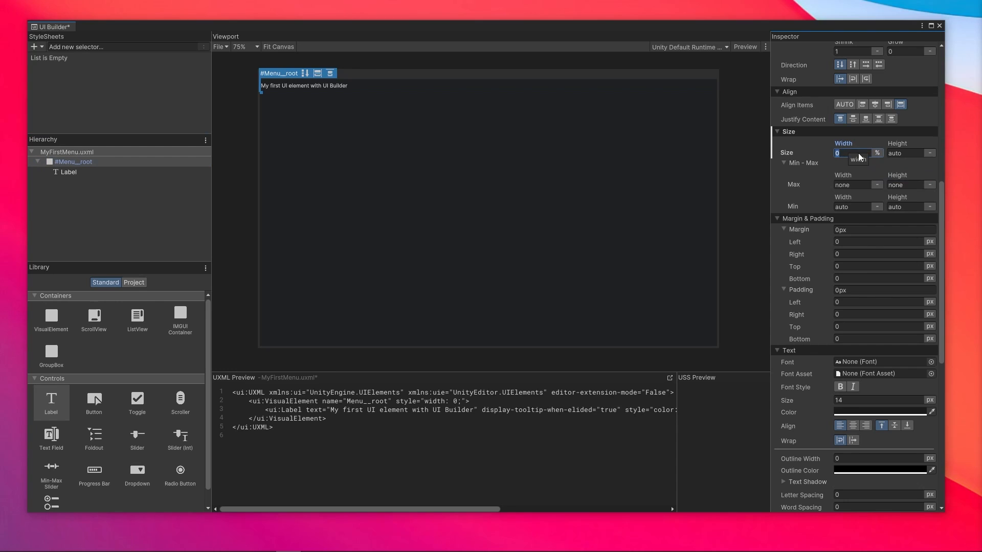
{"action": "type", "text": "33"}
{"action": "left_click", "coordinate": [929, 152]}
{"action": "left_click", "coordinate": [935, 168]}
{"action": "type", "text": "50"}
{"action": "key", "text": "Return"}
Set the left position offset of Menu__root to 33%
{"action": "scroll", "coordinate": [859, 204], "scroll_direction": "up", "scroll_amount": 5}
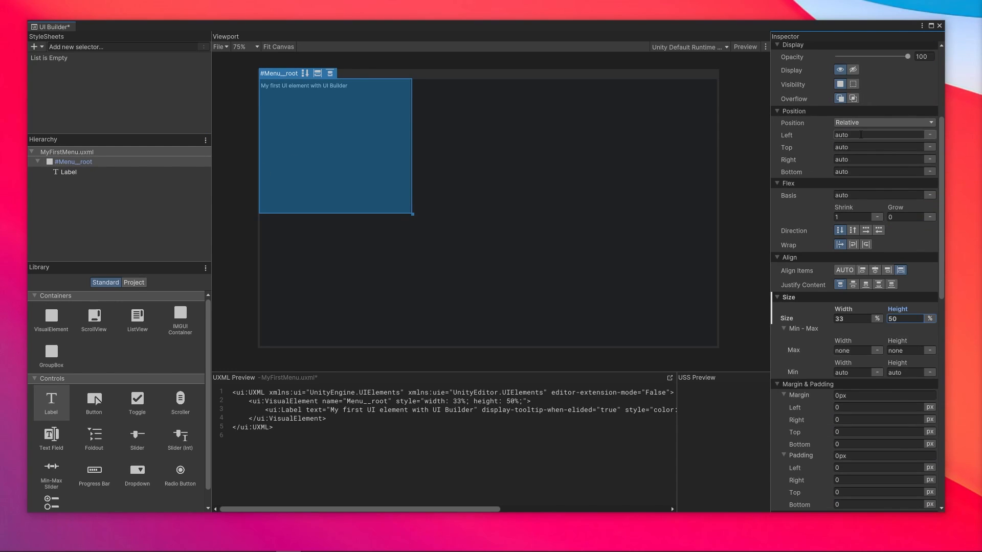
{"action": "left_click", "coordinate": [930, 134]}
{"action": "left_click", "coordinate": [945, 156]}
{"action": "type", "text": "33"}
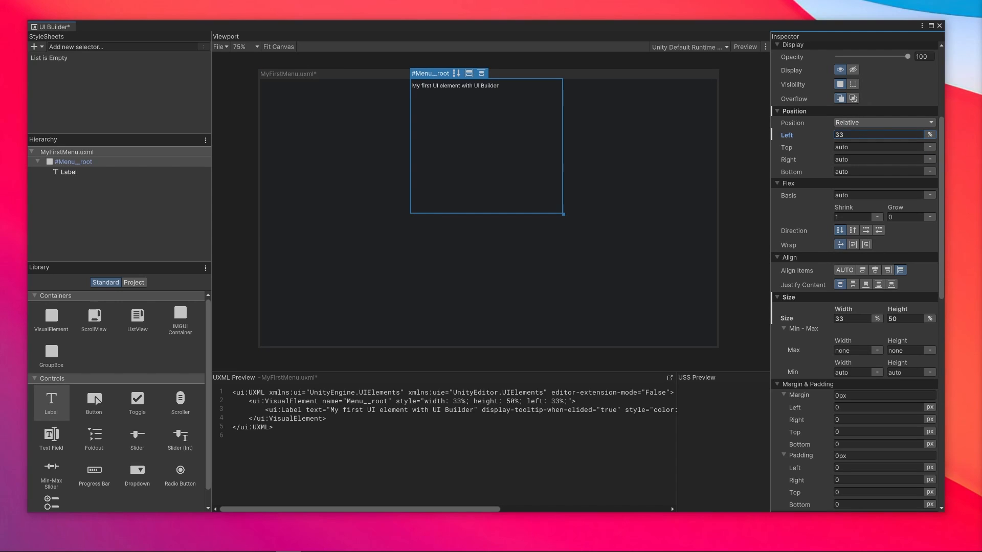
Set Menu__root's item alignment to center and the label's text size to 35 px
{"action": "left_click", "coordinate": [81, 163]}
{"action": "left_click", "coordinate": [875, 270]}
{"action": "left_click", "coordinate": [68, 172]}
{"action": "scroll", "coordinate": [859, 311], "scroll_direction": "down", "scroll_amount": 5}
{"action": "scroll", "coordinate": [859, 308], "scroll_direction": "down", "scroll_amount": 4}
{"action": "left_click_drag", "start_coordinate": [797, 396], "coordinate": [812, 398]}
{"action": "scroll", "coordinate": [562, 193], "scroll_direction": "down", "scroll_amount": 1}
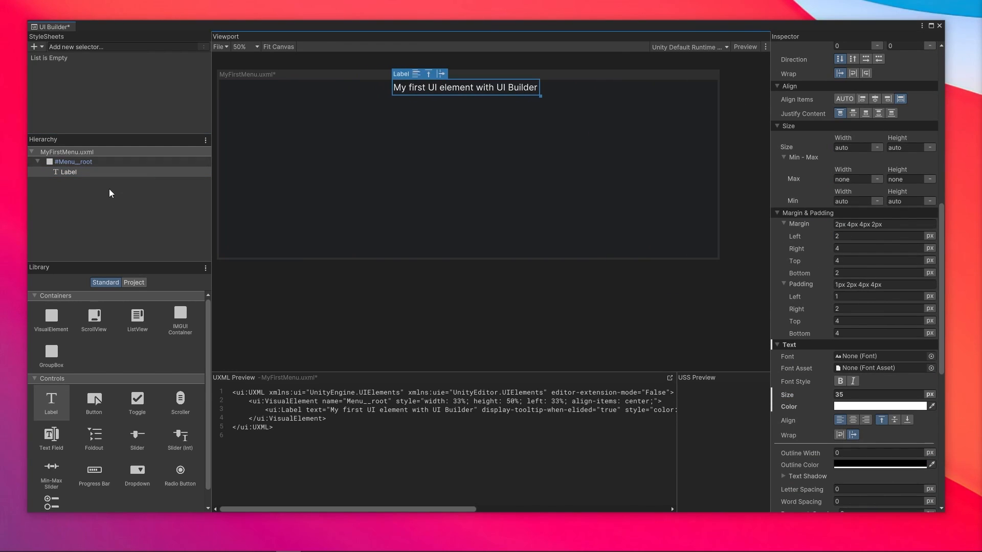
Add a Button inside Menu__root, below the label
{"action": "left_click", "coordinate": [113, 163]}
{"action": "left_click_drag", "start_coordinate": [94, 404], "coordinate": [120, 180]}
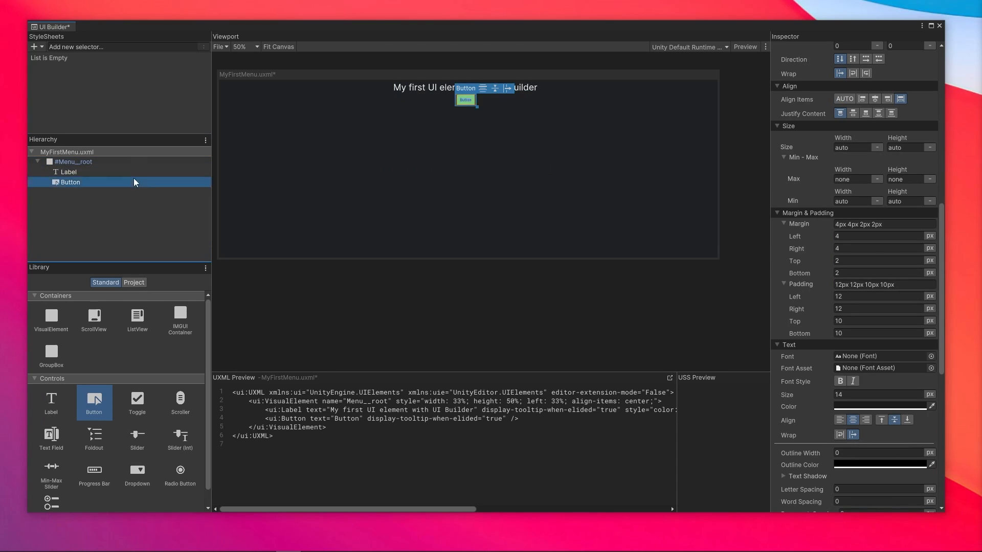
{"action": "left_click", "coordinate": [132, 182]}
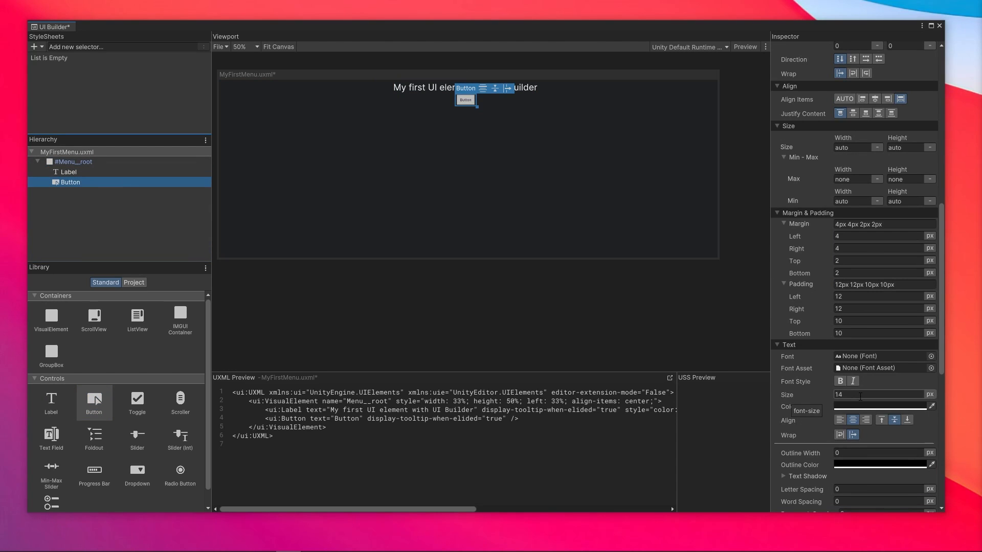
{"action": "scroll", "coordinate": [860, 400], "scroll_direction": "down", "scroll_amount": 3}
Set Menu__root's item alignment to stretch and center the label's text horizontally
{"action": "left_click", "coordinate": [439, 81]}
{"action": "left_click", "coordinate": [442, 75]}
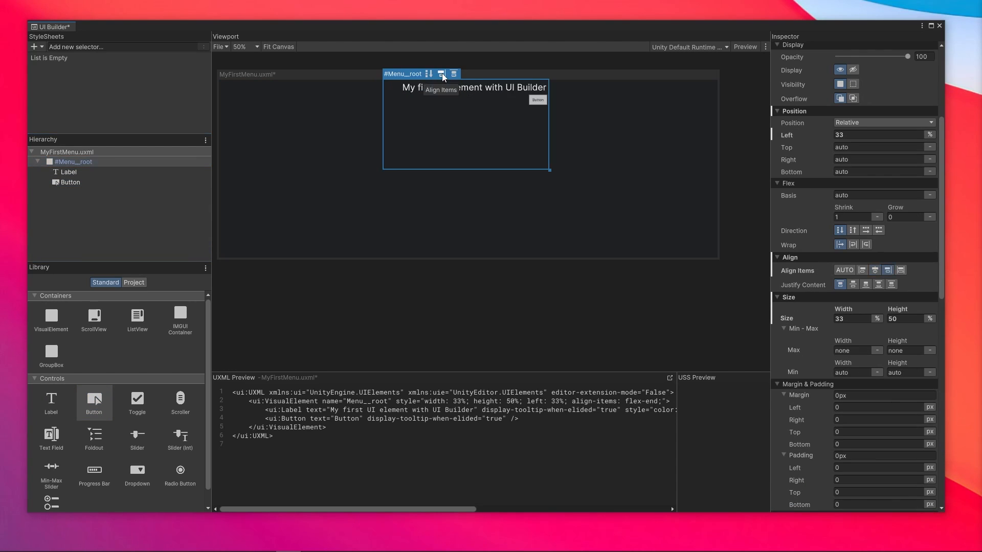
{"action": "left_click", "coordinate": [442, 75]}
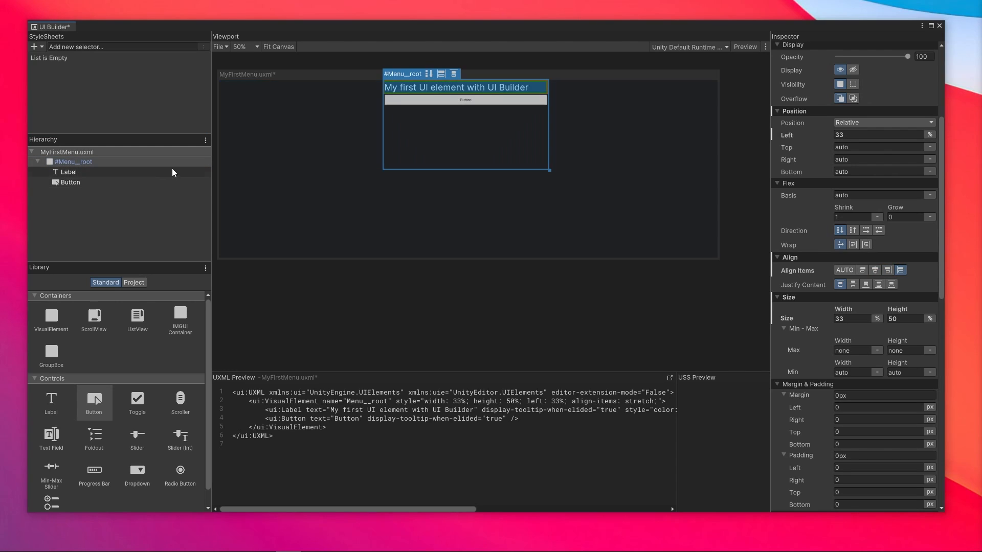
{"action": "left_click", "coordinate": [158, 174]}
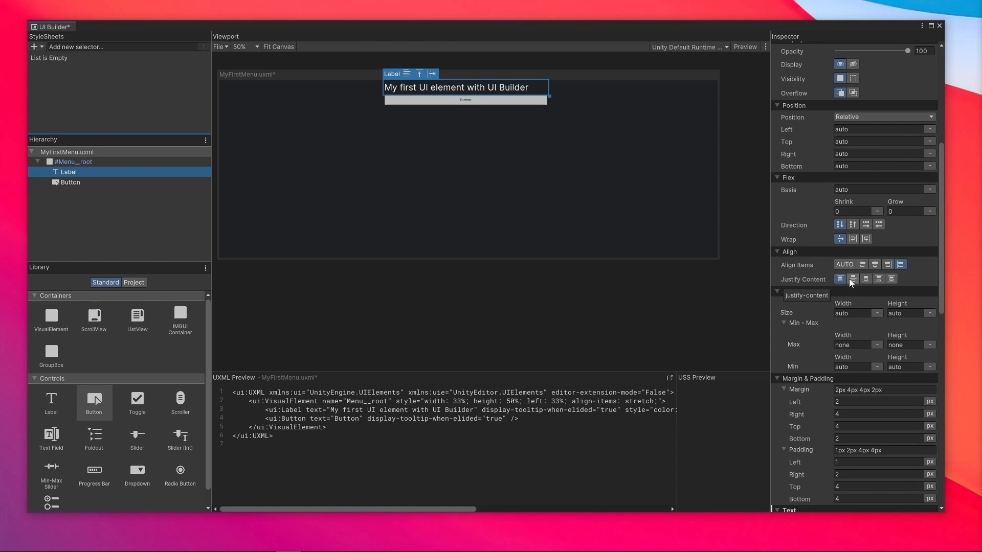
{"action": "scroll", "coordinate": [837, 212], "scroll_direction": "up", "scroll_amount": 2}
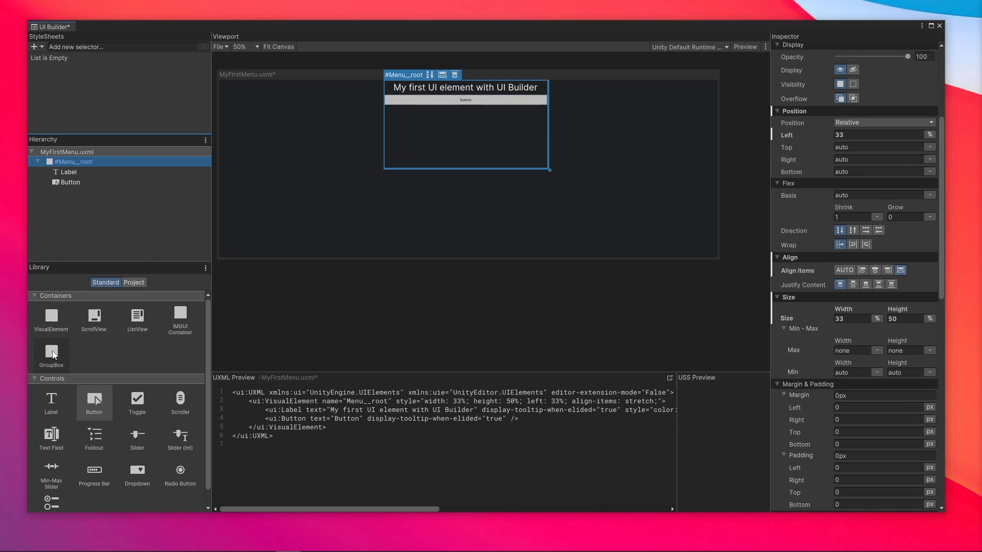
Add a GroupBox to Menu__root and place two Buttons inside it
{"action": "left_click_drag", "start_coordinate": [53, 351], "coordinate": [90, 165]}
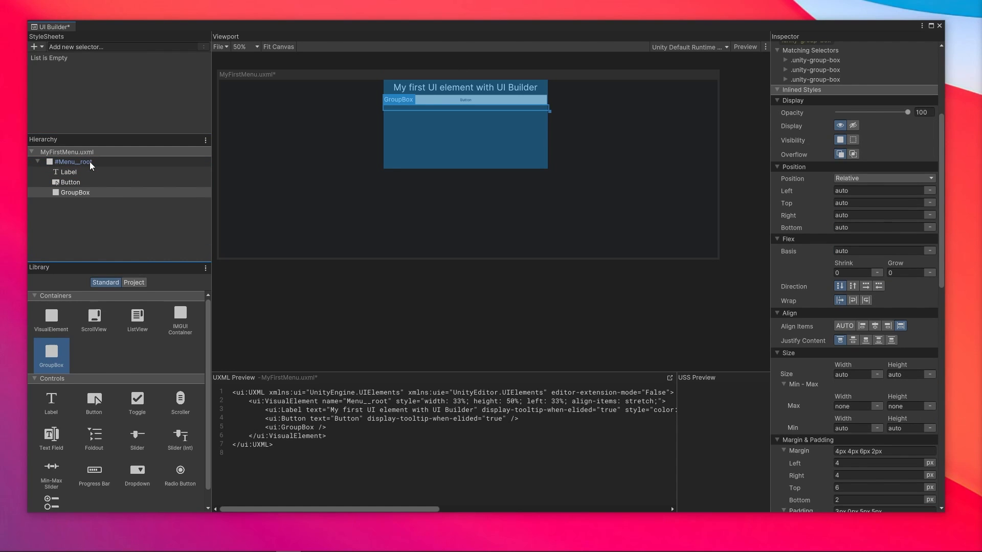
{"action": "left_click_drag", "start_coordinate": [94, 402], "coordinate": [85, 198]}
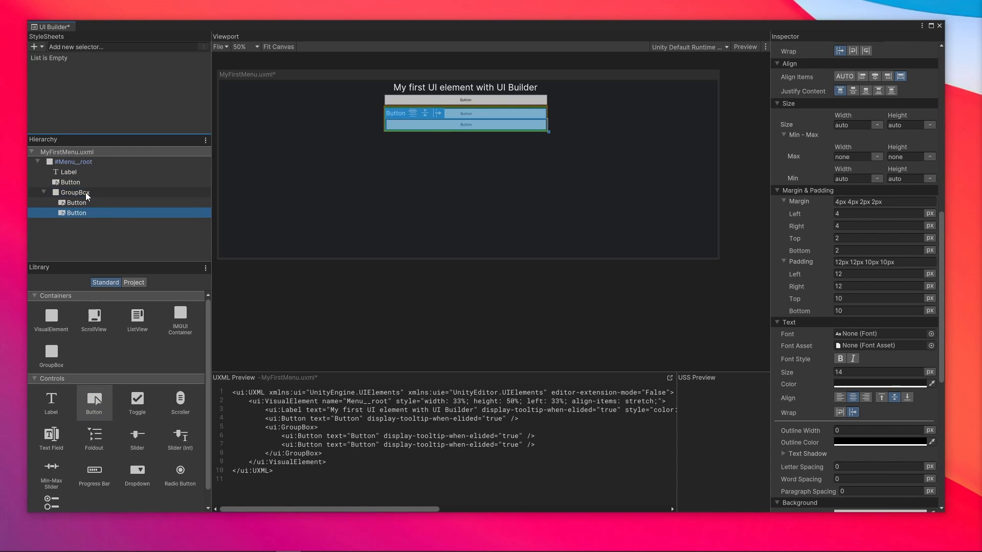
Arrange the GroupBox in row direction, with Align Items set to flex-end and Justify Content set to center
{"action": "left_click", "coordinate": [82, 193]}
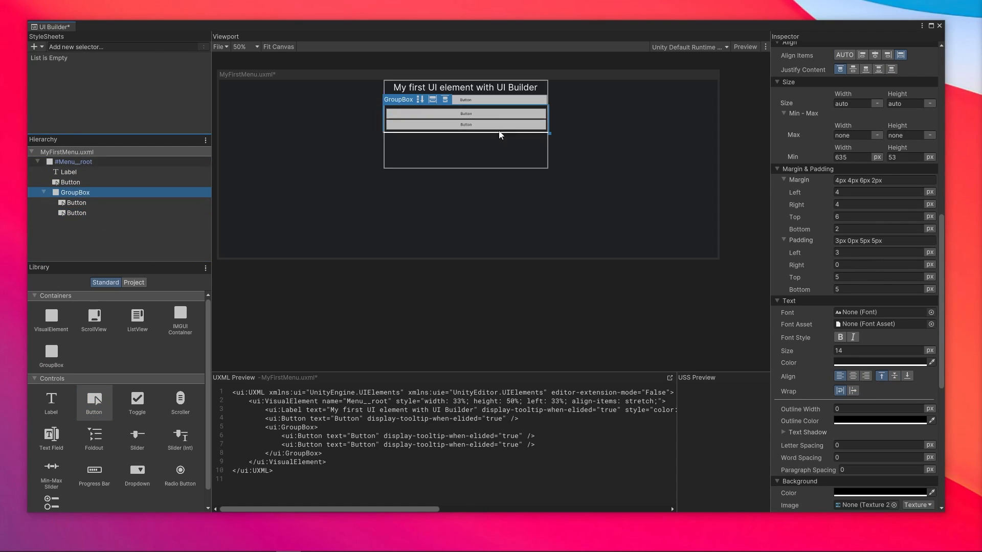
{"action": "left_click", "coordinate": [420, 100]}
{"action": "left_click", "coordinate": [420, 99]}
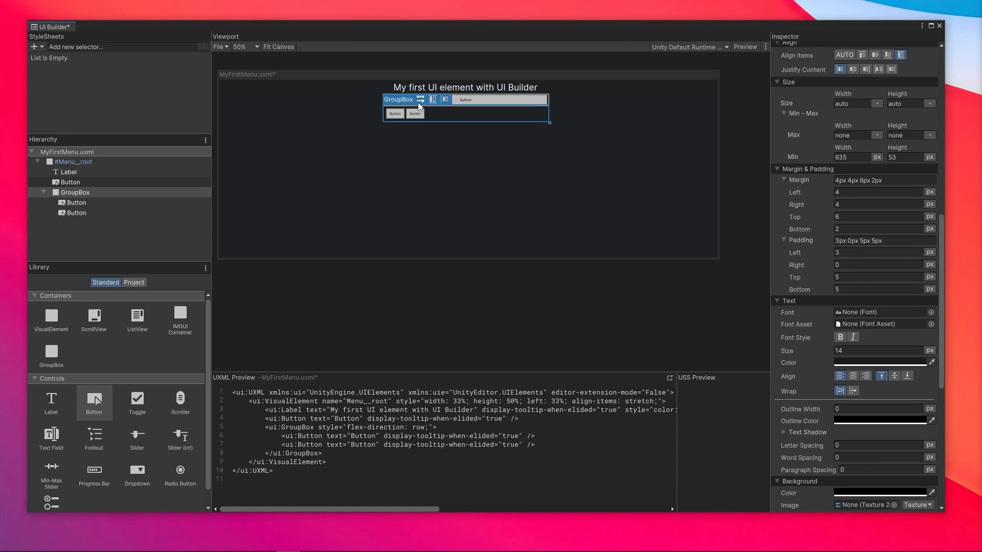
{"action": "left_click", "coordinate": [433, 100]}
{"action": "left_click", "coordinate": [435, 102]}
{"action": "left_click", "coordinate": [444, 102]}
{"action": "left_click", "coordinate": [444, 101]}
{"action": "left_click", "coordinate": [444, 101]}
{"action": "left_click", "coordinate": [444, 102]}
{"action": "left_click", "coordinate": [444, 101]}
{"action": "left_click", "coordinate": [445, 101]}
Set the flex Grow value to 1 for both buttons inside the GroupBox
{"action": "left_click", "coordinate": [132, 203]}
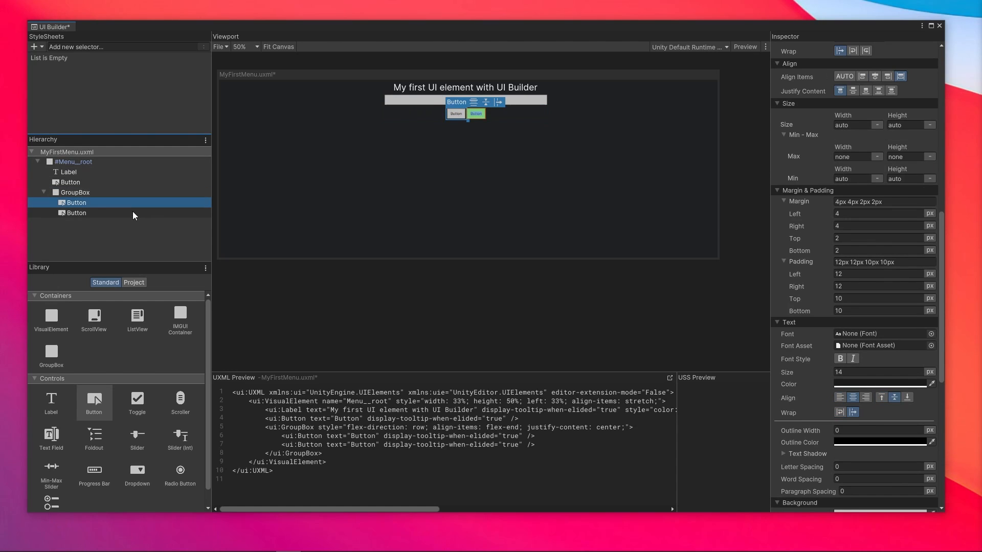
{"action": "scroll", "coordinate": [859, 256], "scroll_direction": "up", "scroll_amount": 4}
{"action": "left_click", "coordinate": [904, 134]}
{"action": "type", "text": "1"}
{"action": "key", "text": "Return"}
{"action": "left_click", "coordinate": [109, 213]}
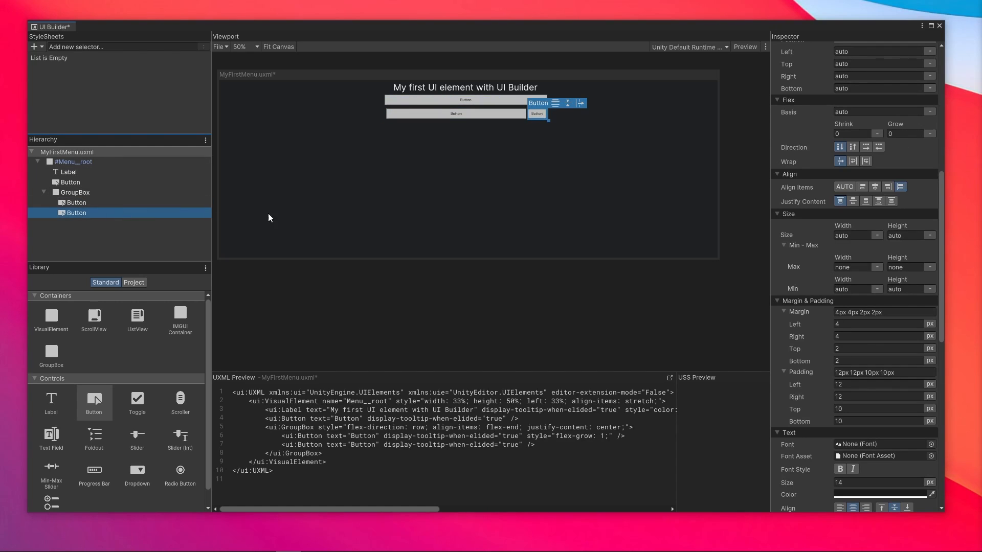
{"action": "left_click", "coordinate": [901, 134]}
{"action": "type", "text": "1"}
{"action": "key", "text": "Return"}
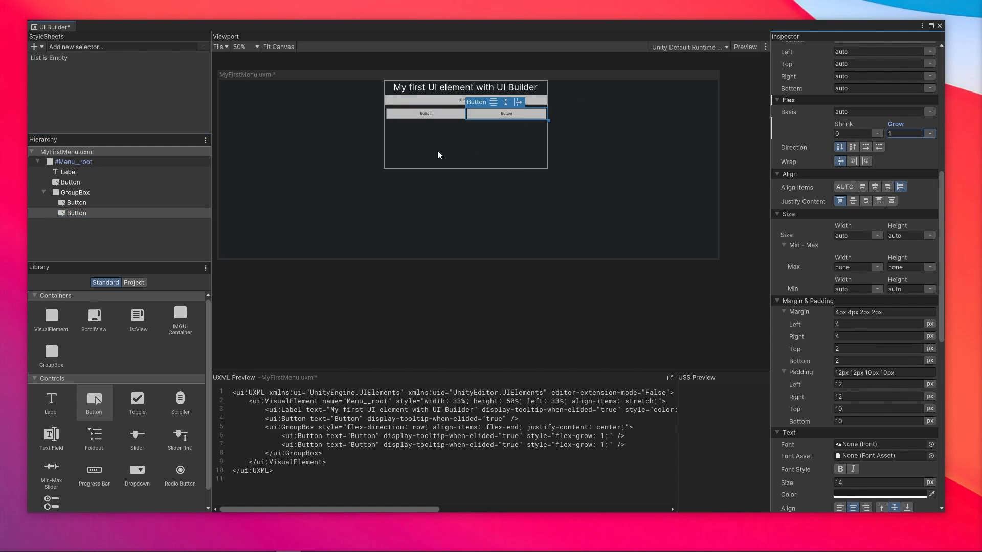
Set Menu__root's Justify Content to center
{"action": "left_click", "coordinate": [511, 143]}
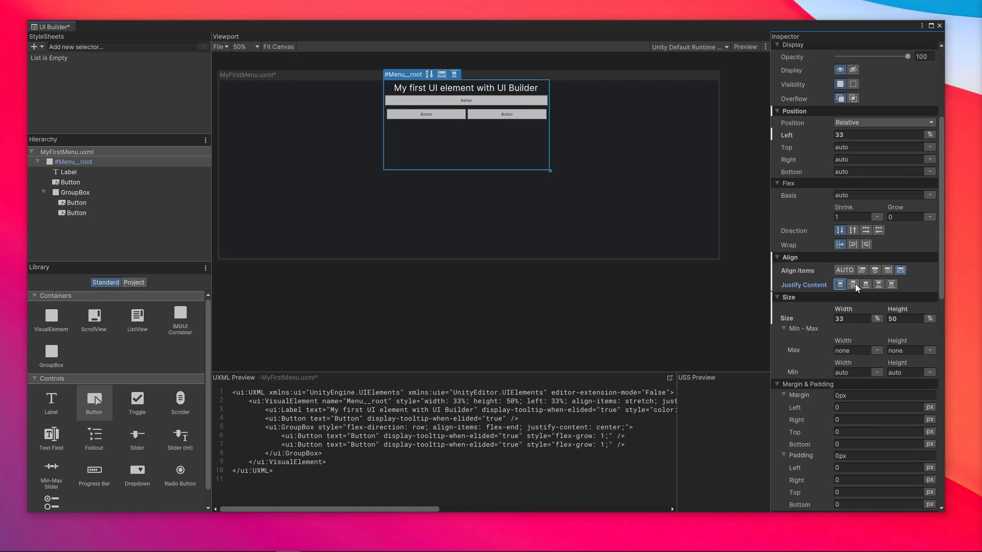
{"action": "left_click", "coordinate": [853, 284]}
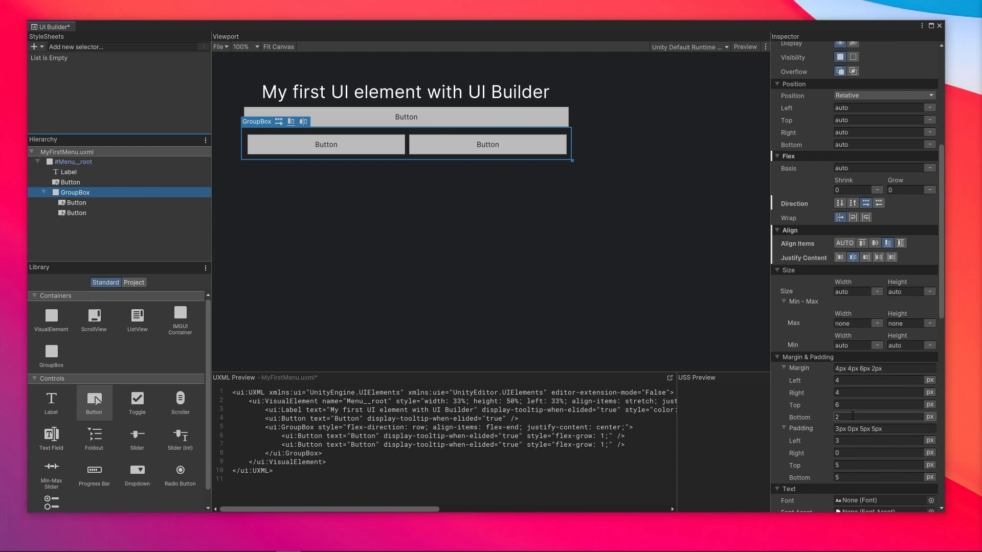
Set the GroupBox's left margin to 0 px and its right margin to 4 px
{"action": "left_click", "coordinate": [855, 405]}
{"action": "left_click", "coordinate": [855, 392]}
{"action": "key", "text": "shift+Tab"}
{"action": "type", "text": "4"}
{"action": "key", "text": "Tab"}
{"action": "key", "text": "Escape"}
{"action": "key", "text": "shift+Tab"}
{"action": "type", "text": "0"}
{"action": "key", "text": "Tab"}
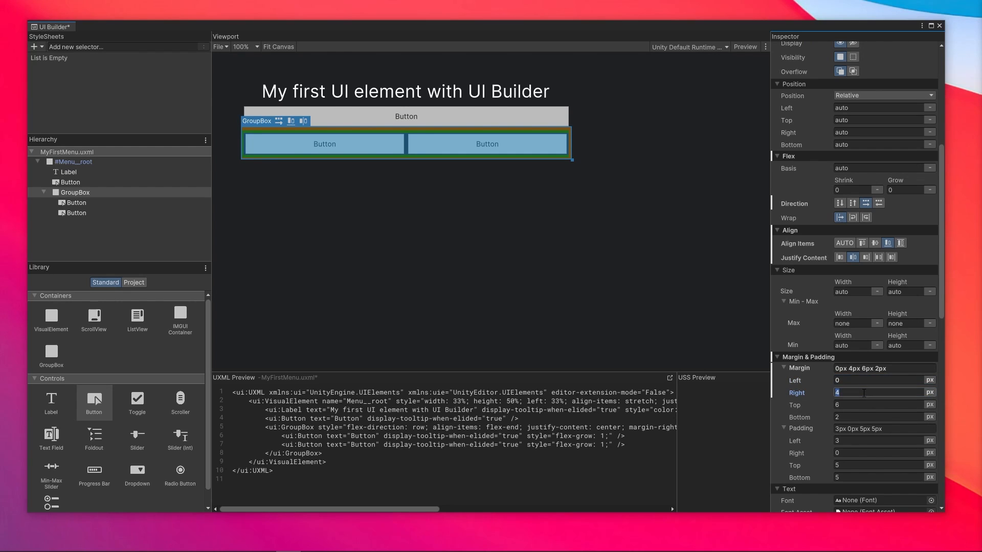
{"action": "left_click", "coordinate": [517, 202]}
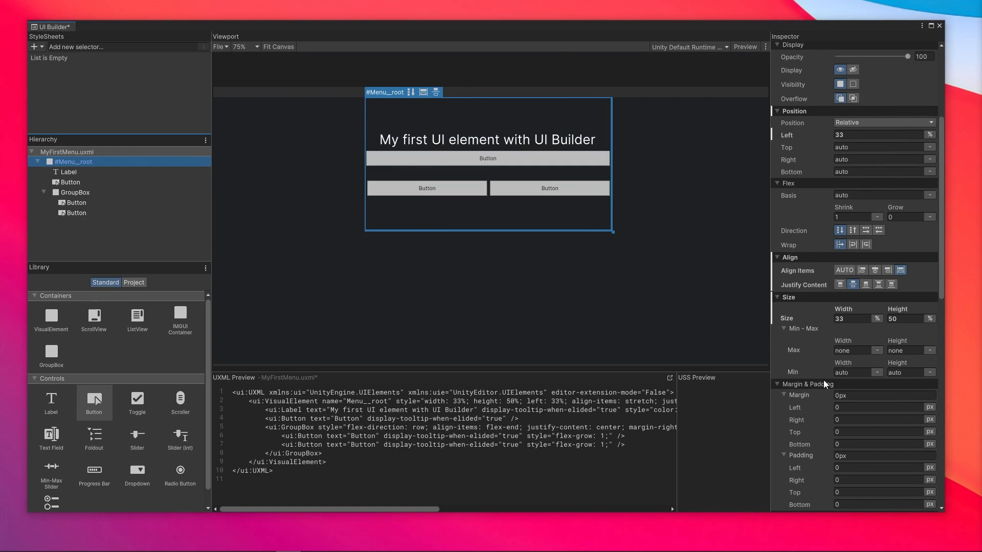
Set the border color of Menu__root to white on all sides
{"action": "scroll", "coordinate": [825, 385], "scroll_direction": "down", "scroll_amount": 3}
{"action": "scroll", "coordinate": [818, 373], "scroll_direction": "down", "scroll_amount": 15}
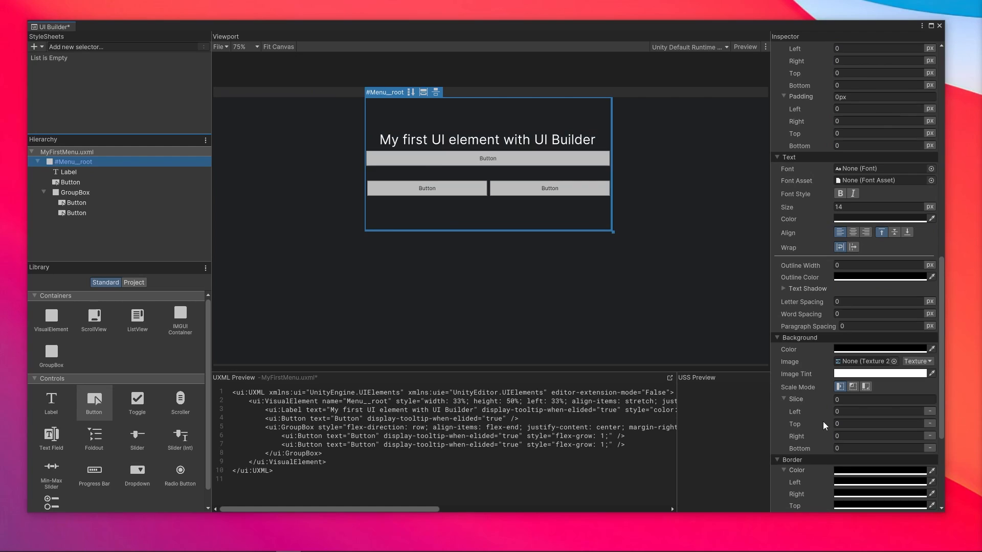
{"action": "scroll", "coordinate": [808, 352], "scroll_direction": "down", "scroll_amount": 1}
{"action": "left_click", "coordinate": [858, 306]}
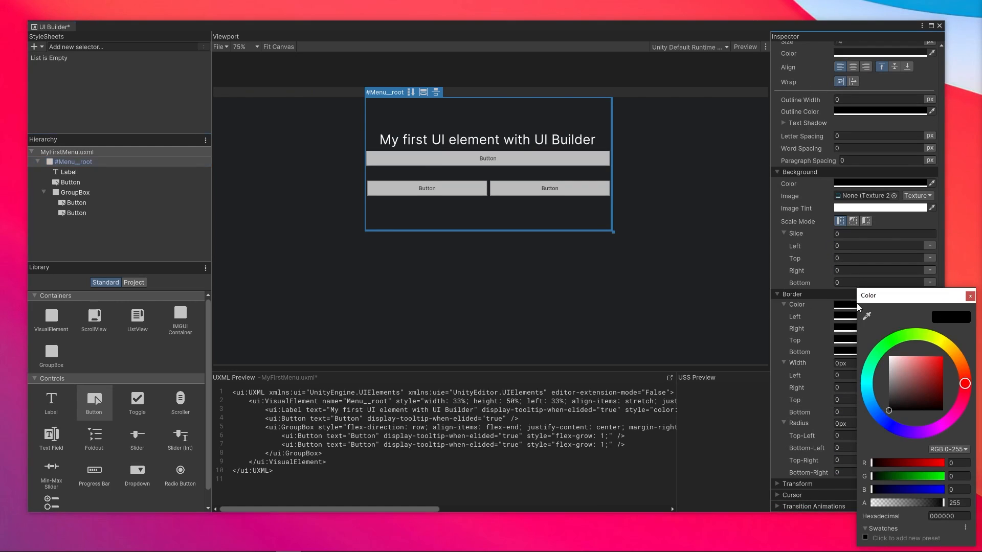
{"action": "left_click_drag", "start_coordinate": [913, 380], "coordinate": [890, 357]}
{"action": "left_click", "coordinate": [970, 296]}
Give Menu__root a 1 px border width on all sides and round its corners with a border radius
{"action": "left_click", "coordinate": [850, 364]}
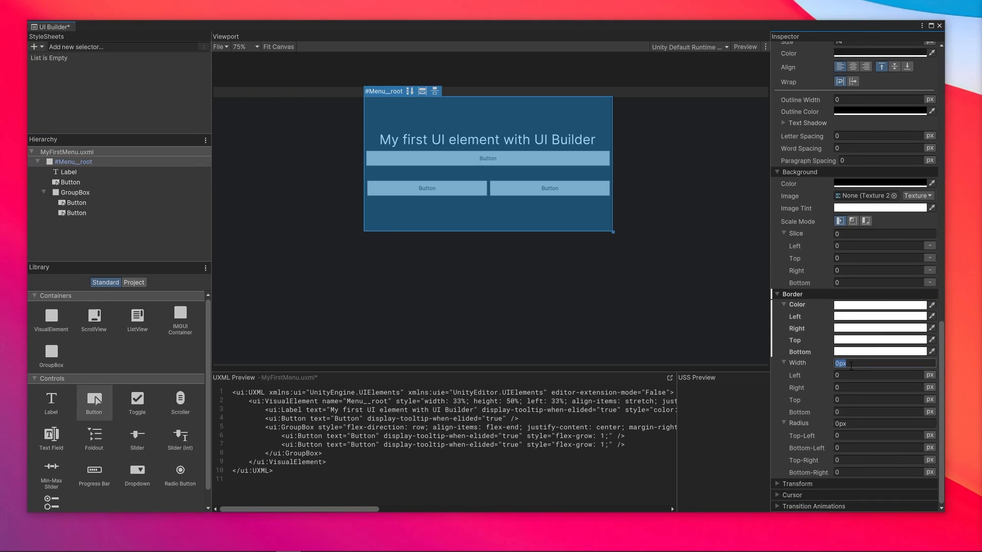
{"action": "type", "text": "1px"}
{"action": "left_click", "coordinate": [840, 424]}
{"action": "type", "text": "1"}
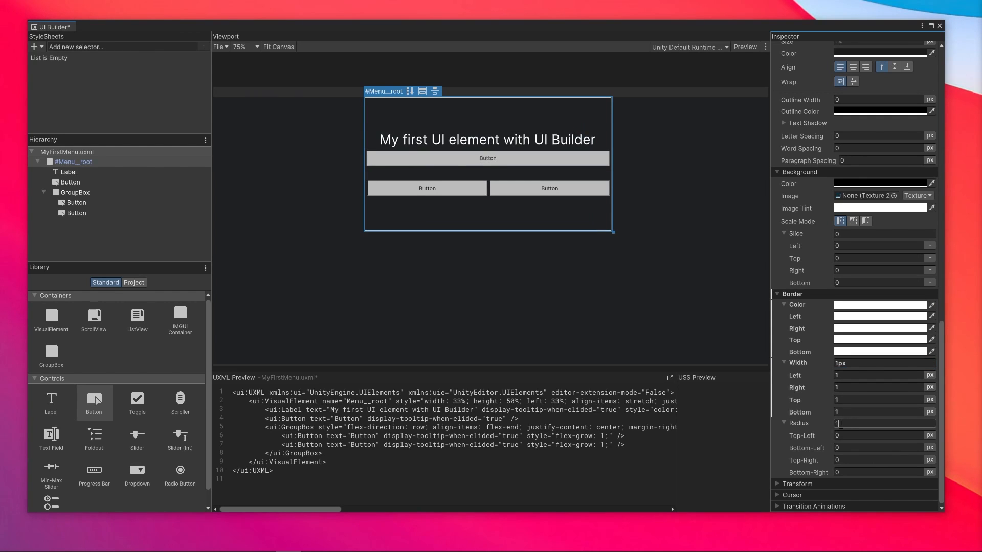
{"action": "key", "text": "Return"}
Increase Menu__root's border width to 5 px on all sides
{"action": "left_click", "coordinate": [649, 279]}
{"action": "left_click", "coordinate": [73, 161]}
{"action": "left_click_drag", "start_coordinate": [816, 367], "coordinate": [820, 367]}
{"action": "left_click", "coordinate": [590, 254]}
Set Menu__root's padding to 10 px on all sides
{"action": "left_click", "coordinate": [134, 162]}
{"action": "scroll", "coordinate": [827, 287], "scroll_direction": "up", "scroll_amount": 8}
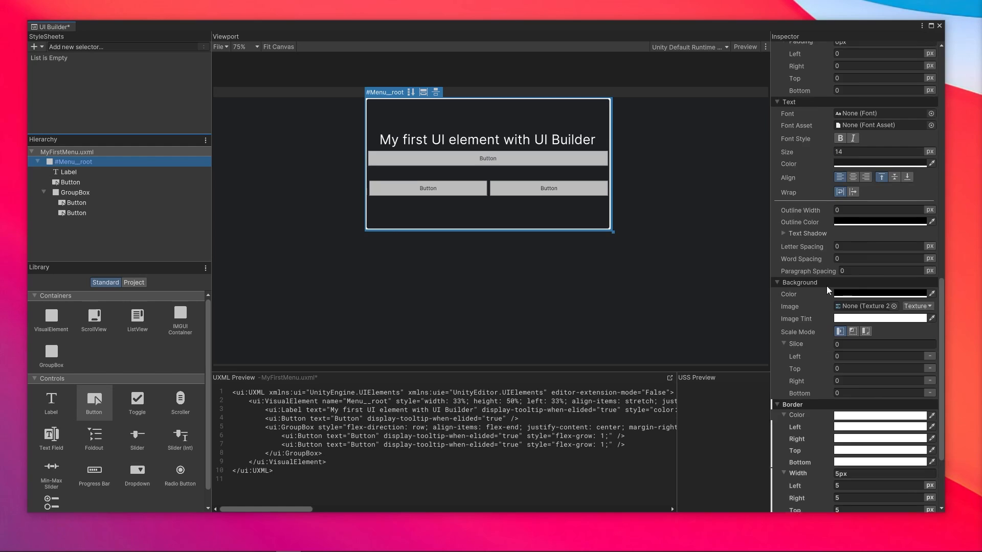
{"action": "left_click", "coordinate": [585, 267]}
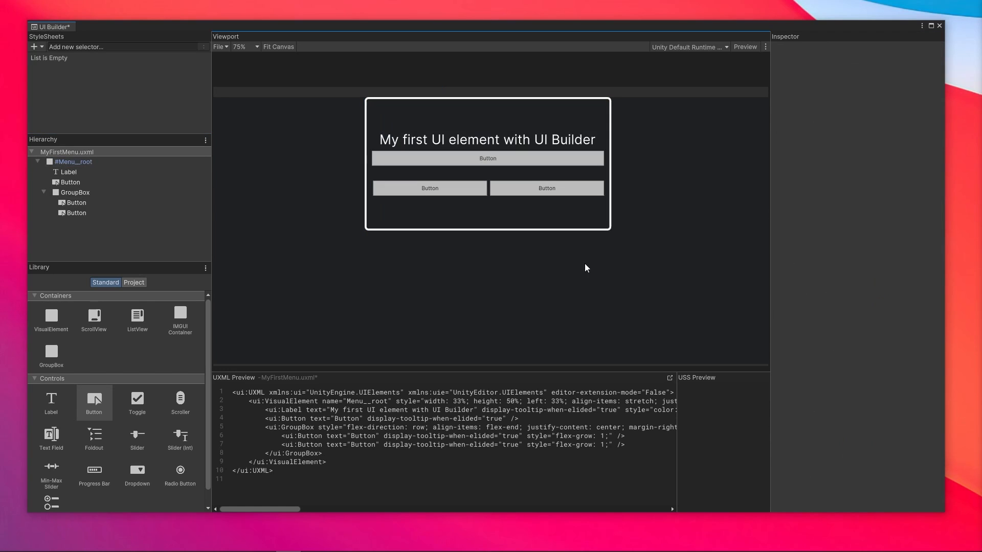
Set the top position offset of Menu__root to 25%
{"action": "left_click", "coordinate": [80, 163]}
{"action": "scroll", "coordinate": [869, 205], "scroll_direction": "up", "scroll_amount": 5}
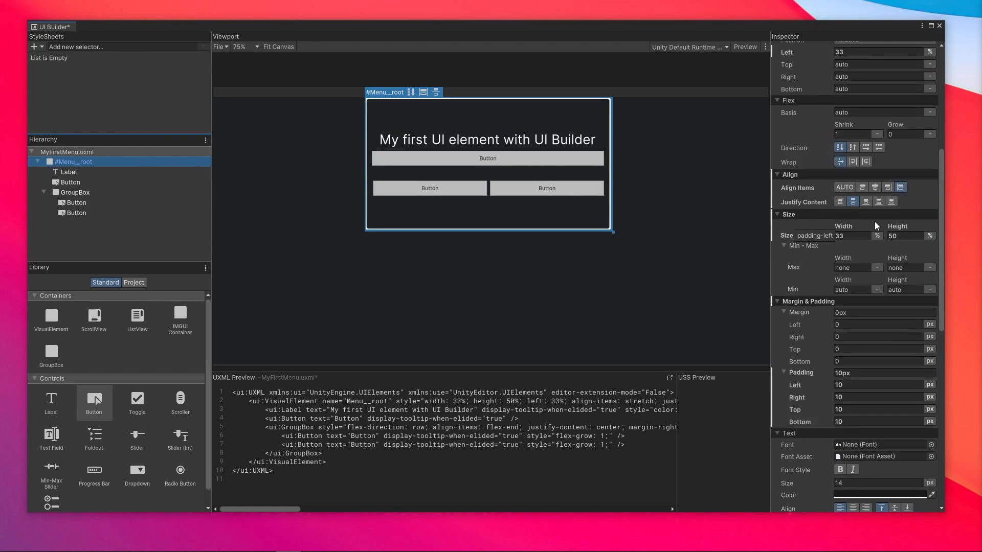
{"action": "left_click", "coordinate": [930, 148]}
{"action": "left_click", "coordinate": [938, 168]}
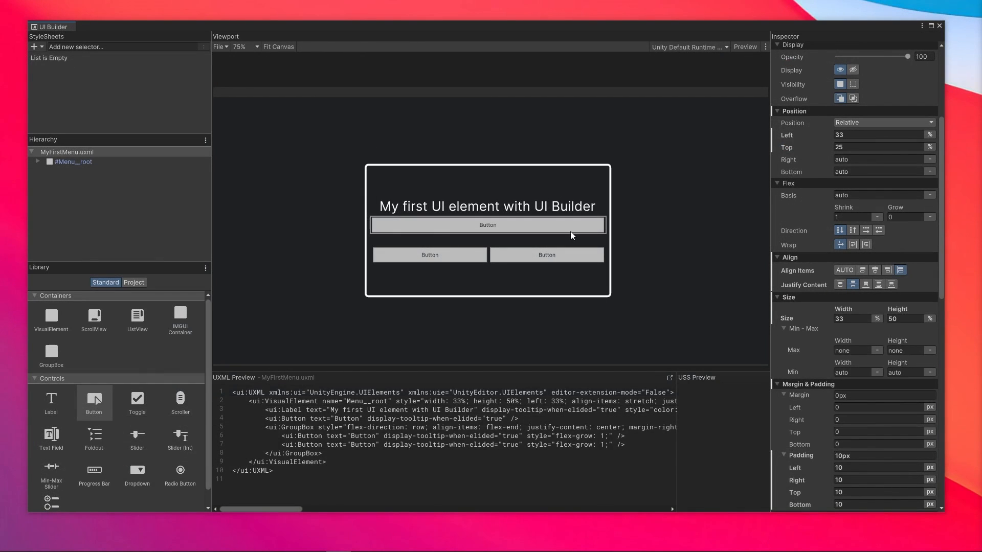
Name the upper button menu__button-001 and the two buttons in the GroupBox menu__button-002 and menu__button-003
{"action": "left_click", "coordinate": [556, 233]}
{"action": "left_click", "coordinate": [854, 59]}
{"action": "type", "text": "menu__button-001"}
{"action": "left_click", "coordinate": [44, 192]}
{"action": "left_click", "coordinate": [76, 203]}
{"action": "left_click", "coordinate": [876, 58]}
{"action": "type", "text": "menu__button-002"}
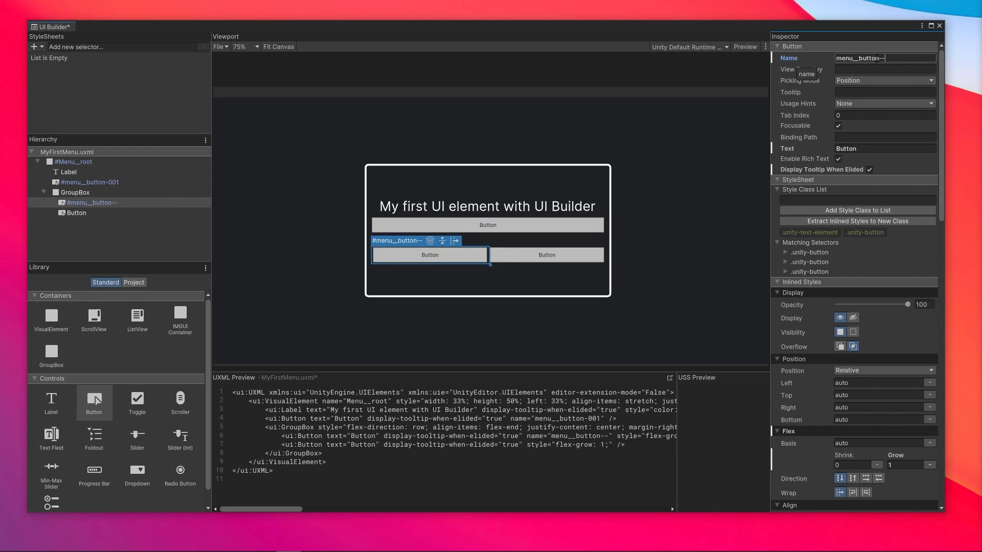
{"action": "left_click", "coordinate": [546, 254]}
{"action": "type", "text": "menu__button-003"}
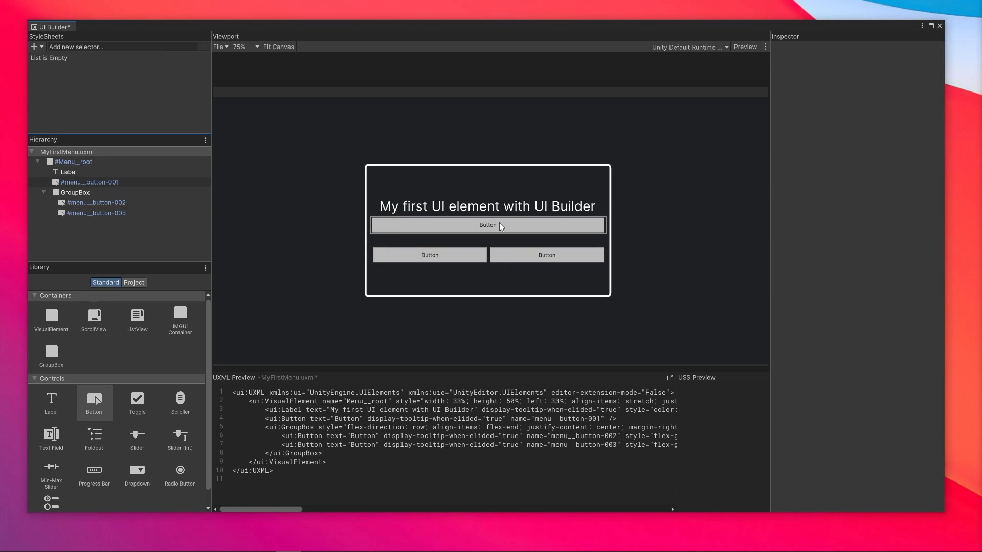
Change the text of menu__button-001 to "Say Hi"
{"action": "left_click", "coordinate": [487, 225]}
{"action": "left_click", "coordinate": [856, 149]}
{"action": "type", "text": "Say Hi"}
Change the text of menu__button-002 to "Say Goodbye"
{"action": "left_click", "coordinate": [430, 255]}
{"action": "left_click", "coordinate": [864, 149]}
{"action": "type", "text": "Say Goodbuy"}
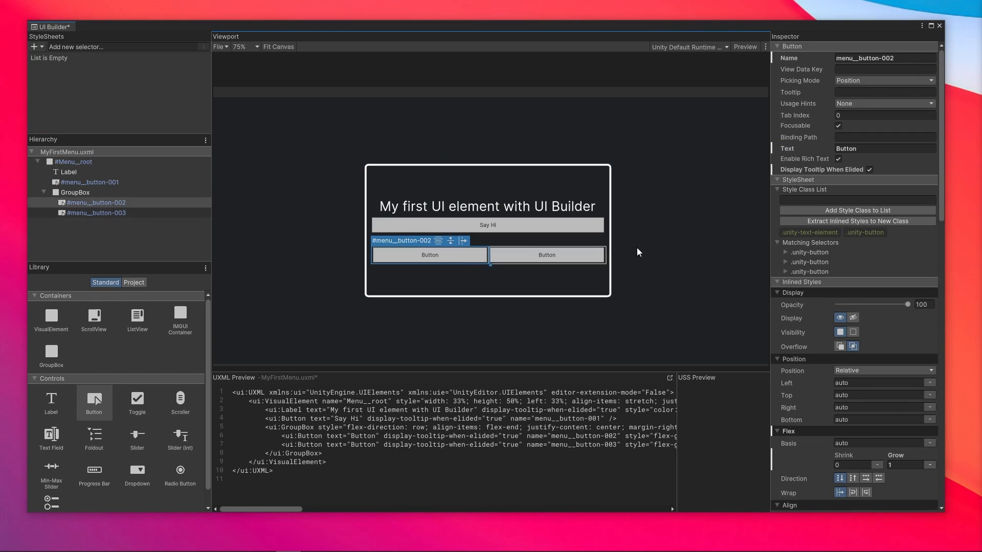
{"action": "key", "text": "BackSpace"}
{"action": "key", "text": "BackSpace"}
{"action": "type", "text": "y Goodby"}
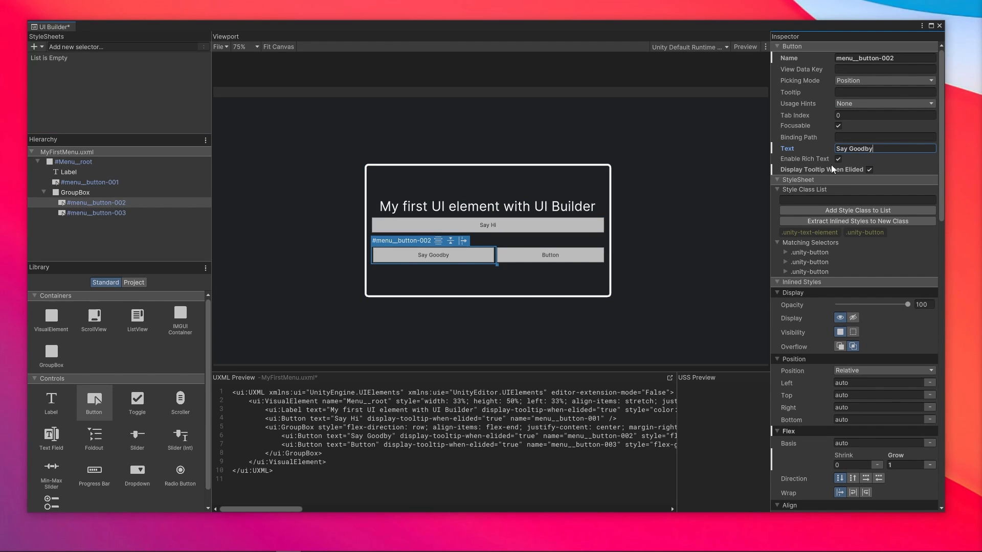
{"action": "type", "text": "e"}
Change the text of menu__button-003 to "Say Something" and save the document
{"action": "left_click", "coordinate": [551, 255]}
{"action": "left_click", "coordinate": [870, 148]}
{"action": "type", "text": "Say "}
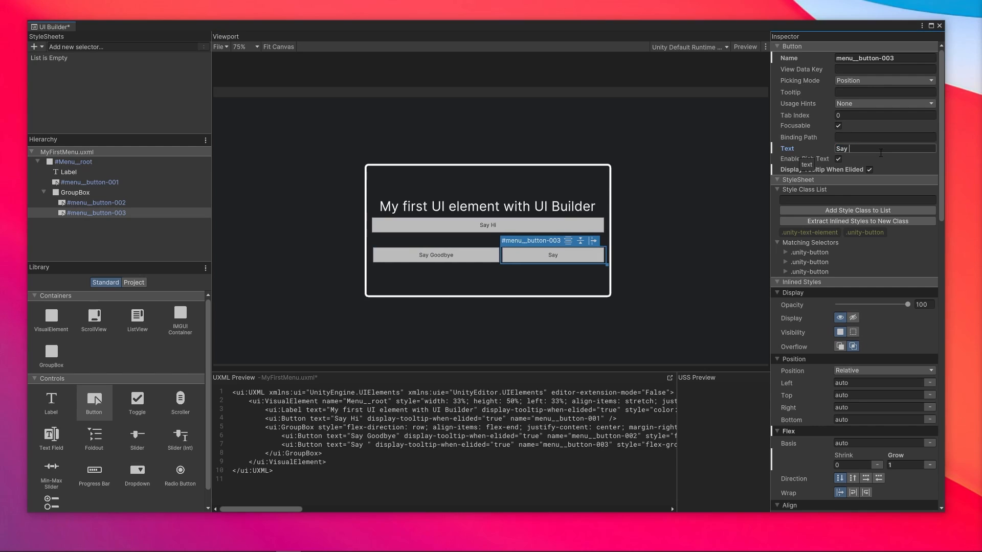
{"action": "type", "text": "Something"}
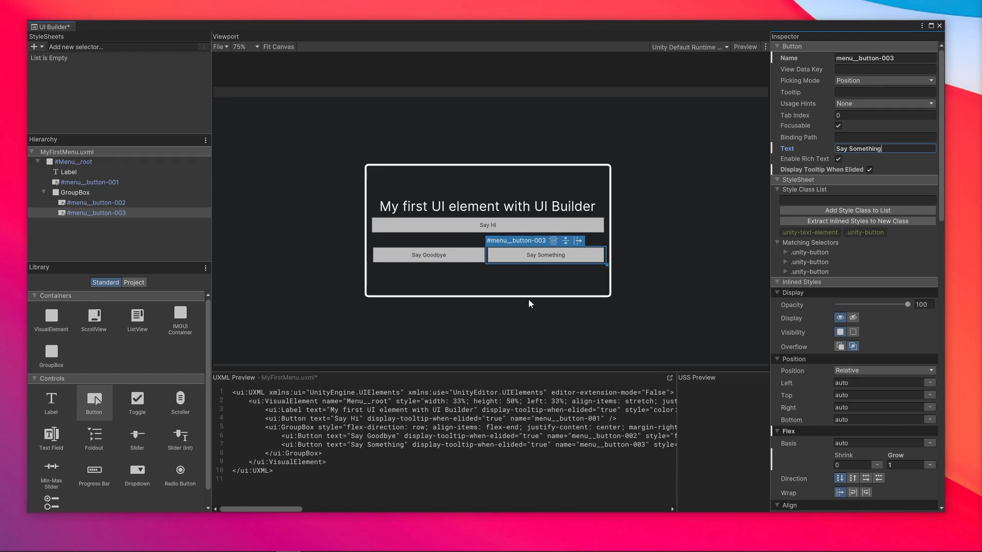
{"action": "key", "text": "ctrl+s"}
Add a .menuButton class selector in a new style sheet named myfirstUss.uss and open its style properties
{"action": "left_click", "coordinate": [107, 46]}
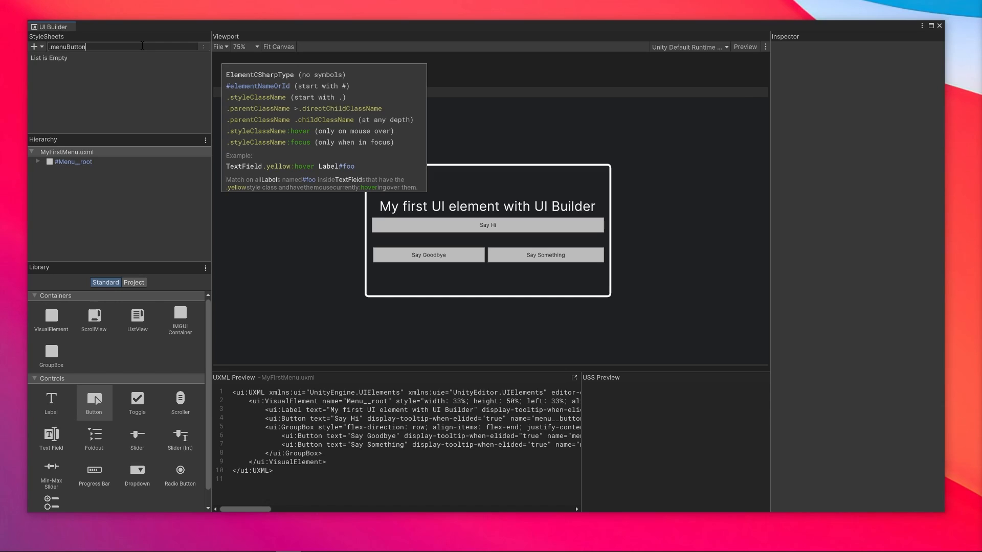
{"action": "key", "text": "Return"}
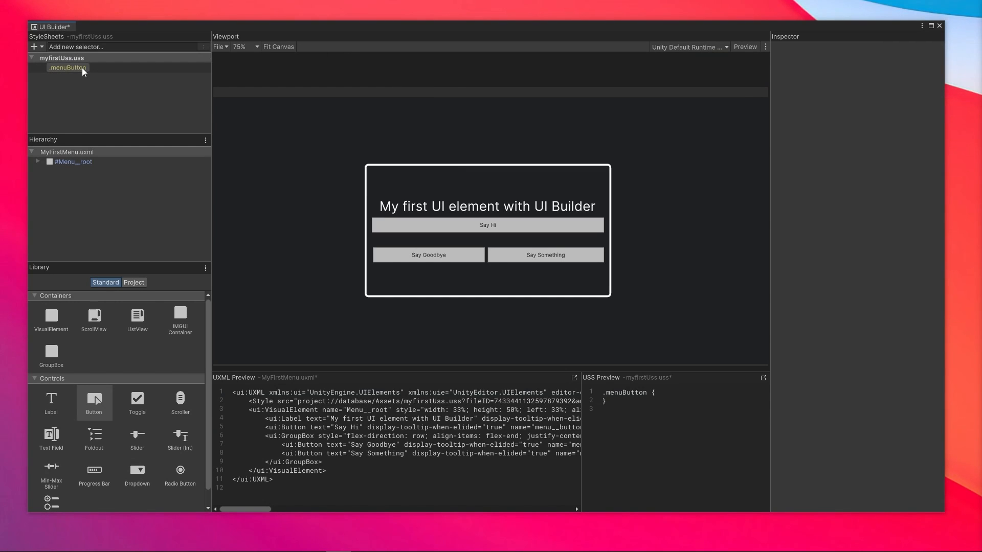
{"action": "left_click", "coordinate": [77, 68]}
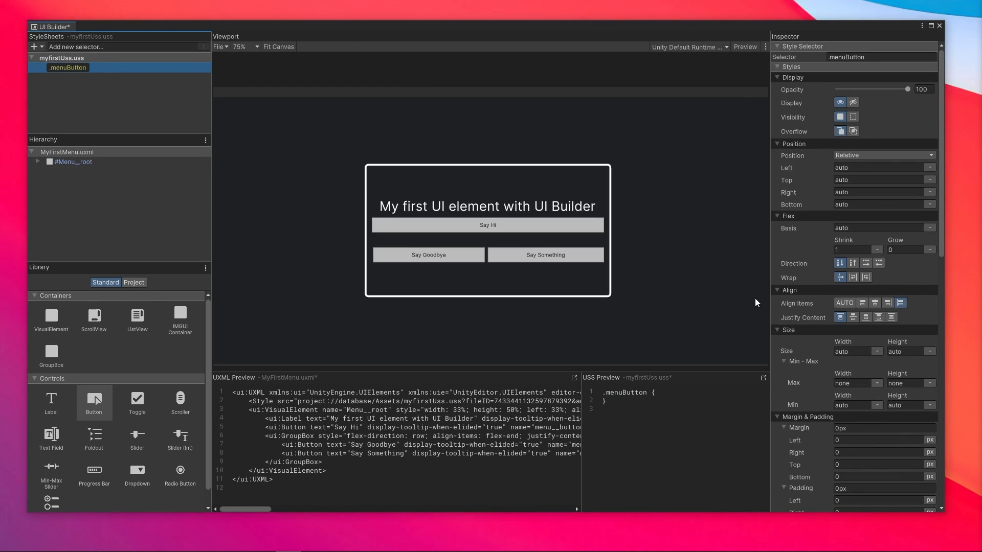
Add a .menuButton:hover selector to myfirstUss.uss and open its style properties
{"action": "left_click", "coordinate": [131, 48]}
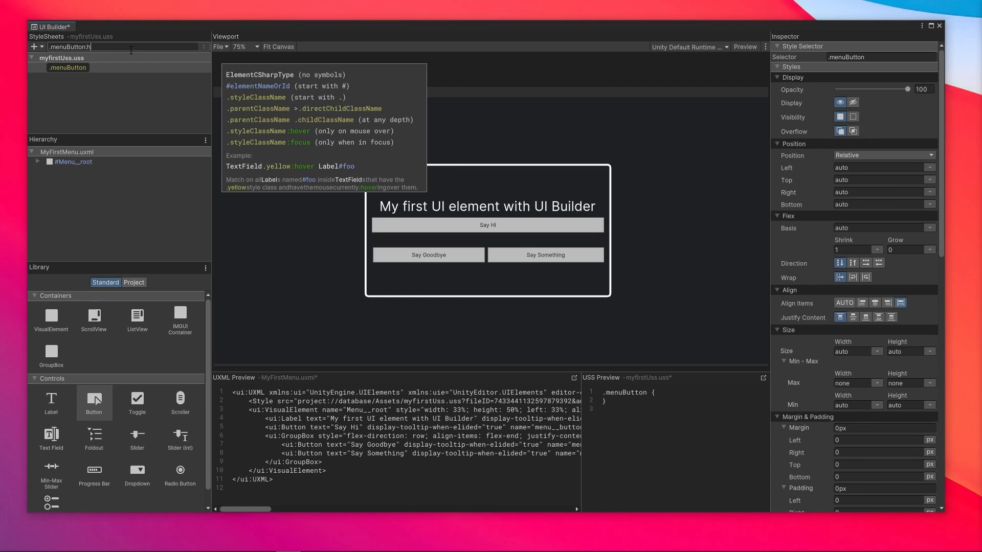
{"action": "key", "text": "Return"}
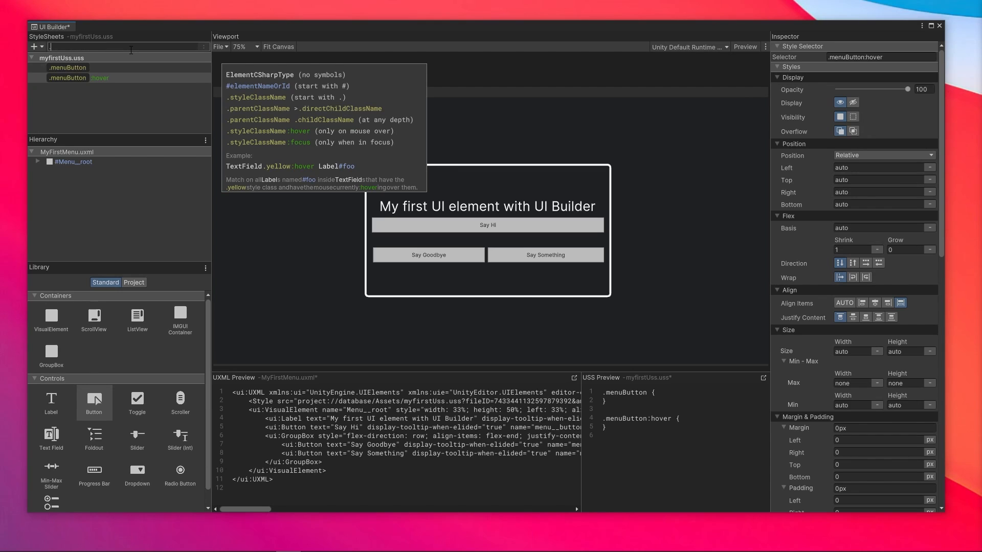
{"action": "left_click", "coordinate": [107, 80]}
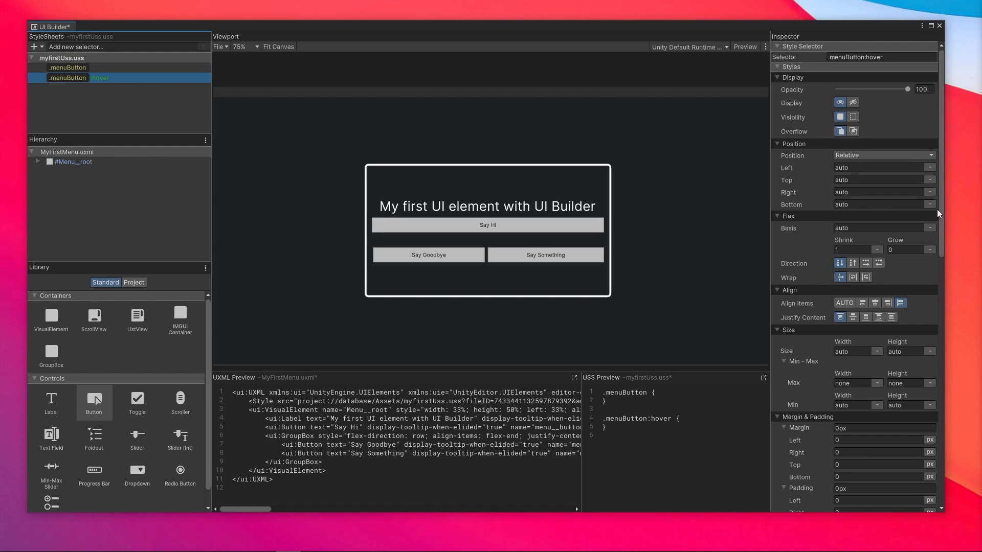
Set the background image tint of the .menuButton:hover selector to a light yellow-green
{"action": "scroll", "coordinate": [941, 210], "scroll_direction": "down", "scroll_amount": 10}
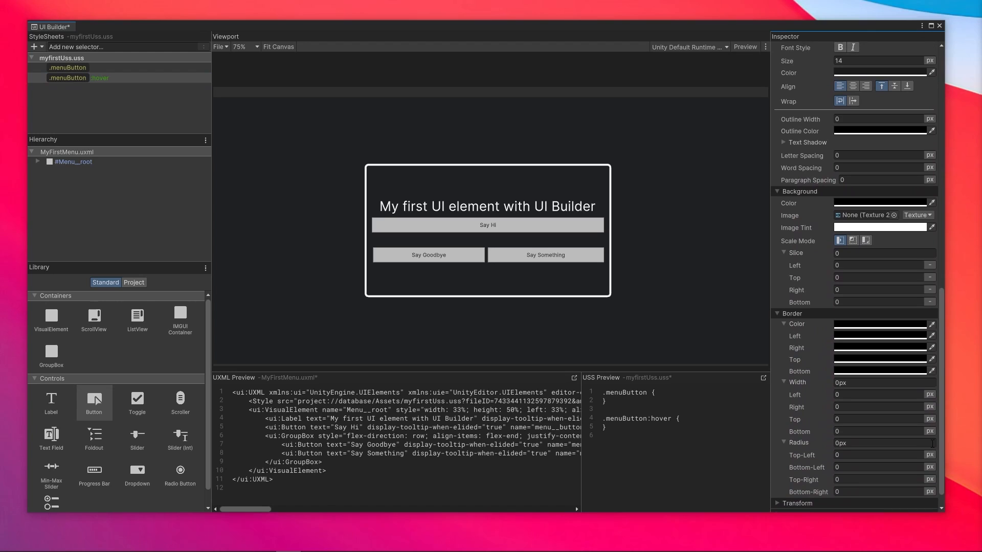
{"action": "left_click", "coordinate": [860, 231]}
{"action": "left_click", "coordinate": [935, 265]}
{"action": "left_click_drag", "start_coordinate": [935, 294], "coordinate": [925, 288]}
{"action": "left_click", "coordinate": [975, 224]}
{"action": "scroll", "coordinate": [872, 193], "scroll_direction": "up", "scroll_amount": 2}
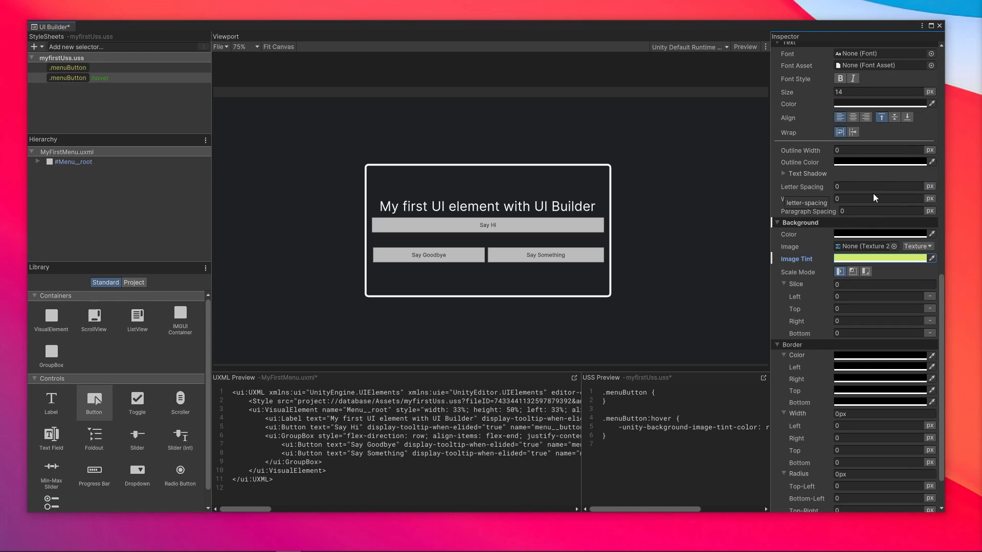
Set the text colour of the .menuButton:hover selector to bright green, rgba(0, 255, 31, 1)
{"action": "scroll", "coordinate": [872, 186], "scroll_direction": "up", "scroll_amount": 2}
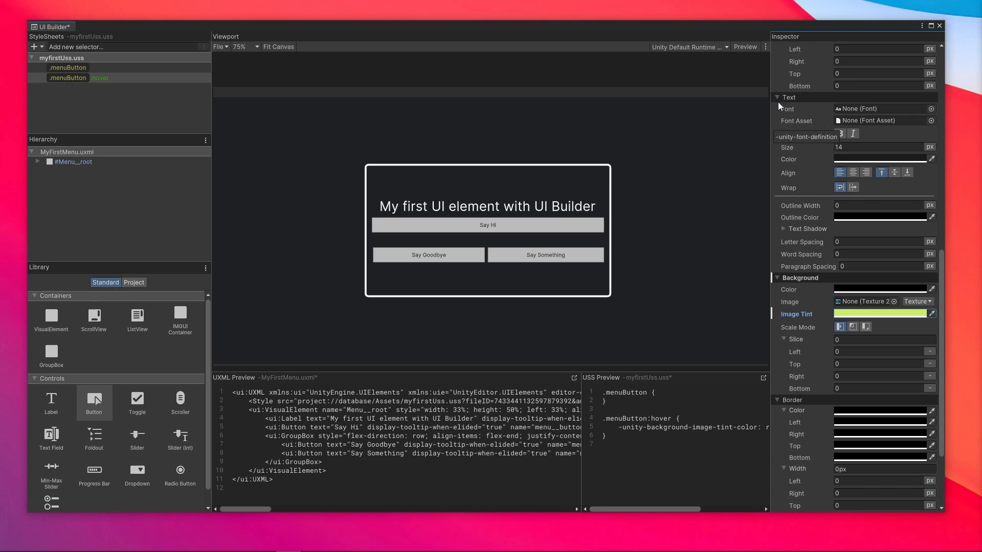
{"action": "left_click", "coordinate": [870, 160]}
{"action": "left_click", "coordinate": [898, 195]}
{"action": "left_click_drag", "start_coordinate": [938, 225], "coordinate": [949, 204]}
{"action": "left_click", "coordinate": [976, 151]}
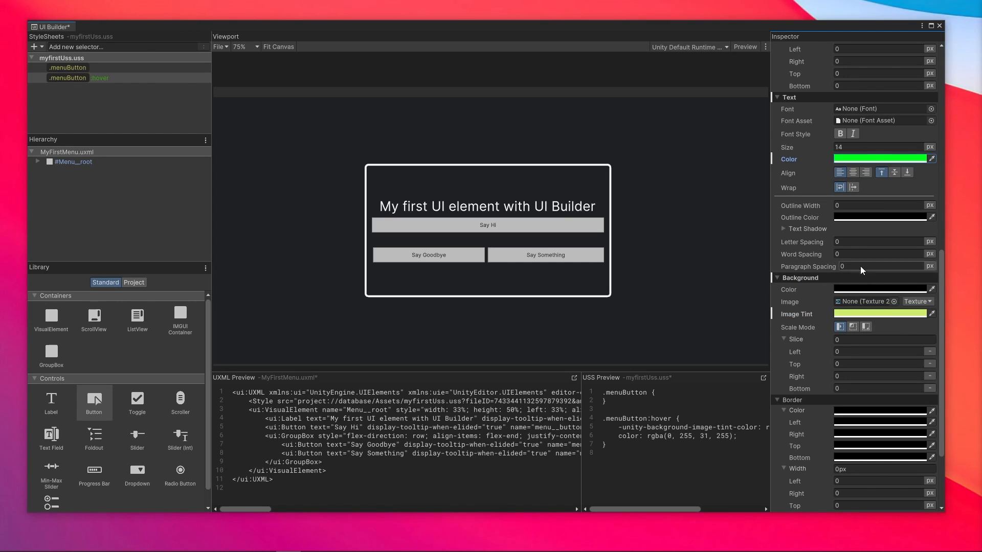
Apply the .menuButton style class to menu__button-001, menu__button-002 and menu__button-003, and check each button's style class list
{"action": "left_click", "coordinate": [38, 162]}
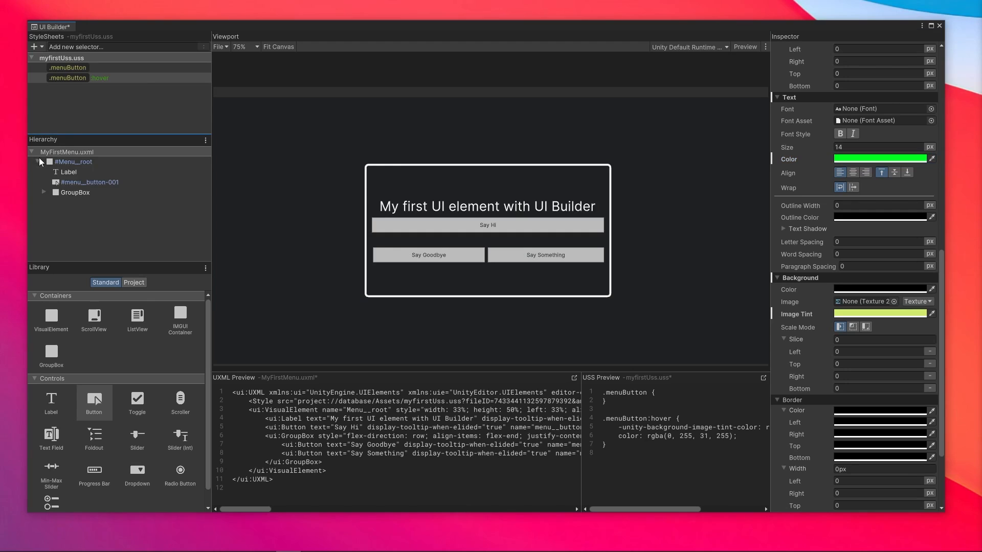
{"action": "left_click", "coordinate": [65, 182]}
{"action": "left_click_drag", "start_coordinate": [80, 68], "coordinate": [569, 261]}
{"action": "scroll", "coordinate": [864, 226], "scroll_direction": "up", "scroll_amount": 10}
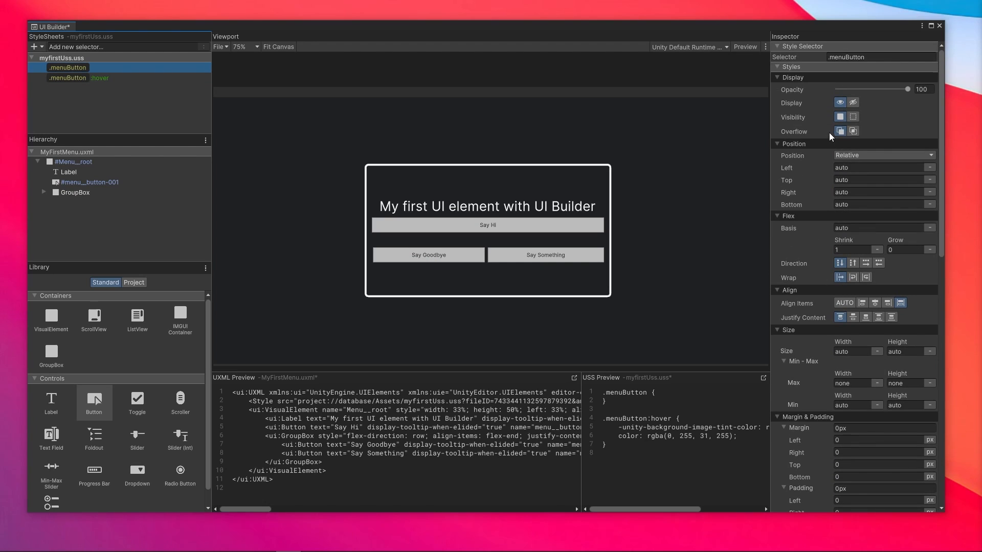
{"action": "left_click", "coordinate": [410, 251]}
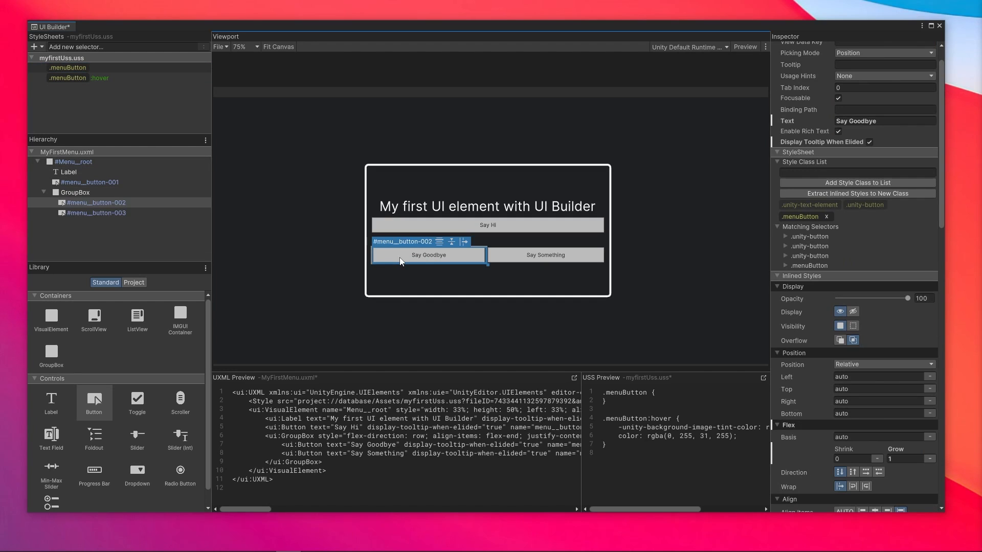
{"action": "left_click", "coordinate": [541, 260]}
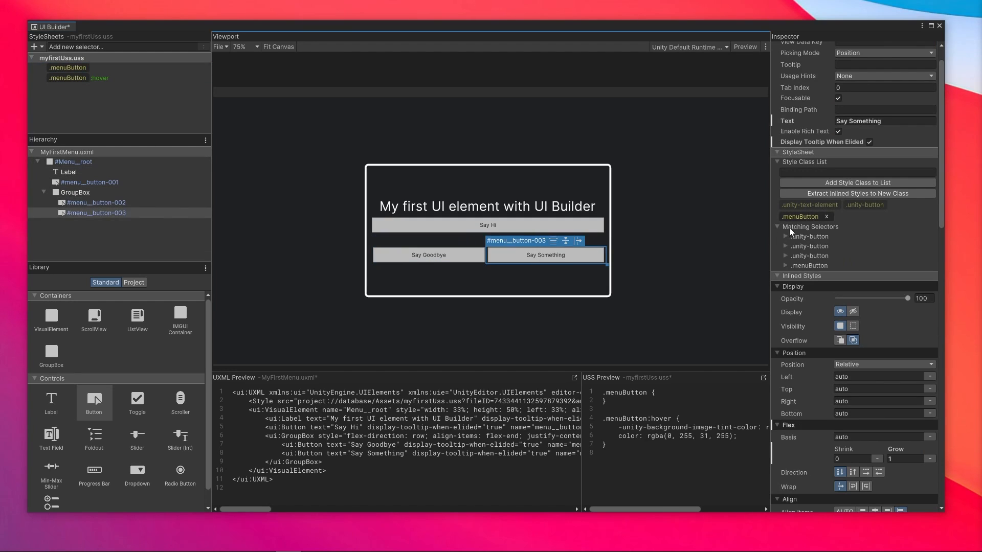
{"action": "left_click", "coordinate": [540, 228]}
Save the UI document, test the menu buttons' hover style in Play mode, and stop playing
{"action": "key", "text": "ctrl+s"}
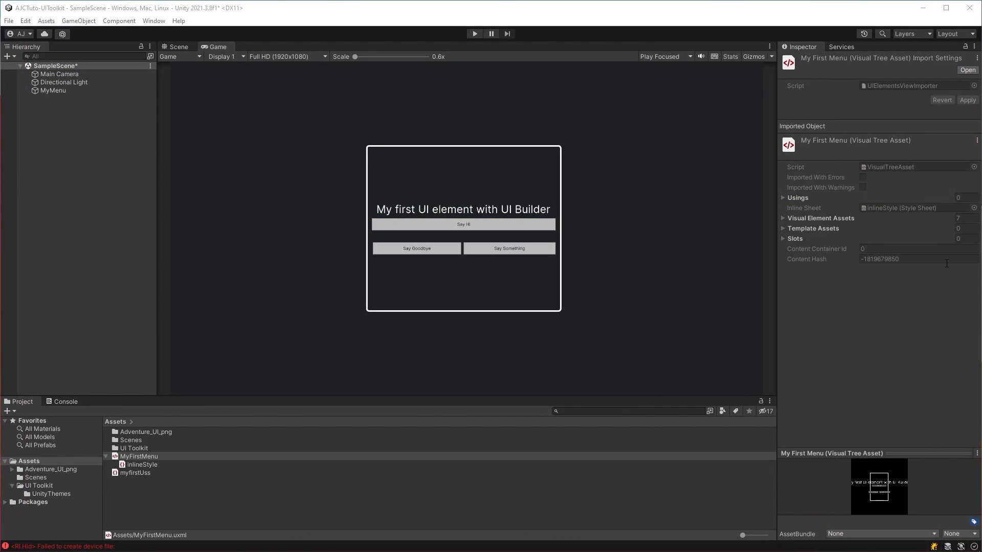
{"action": "left_click", "coordinate": [475, 33]}
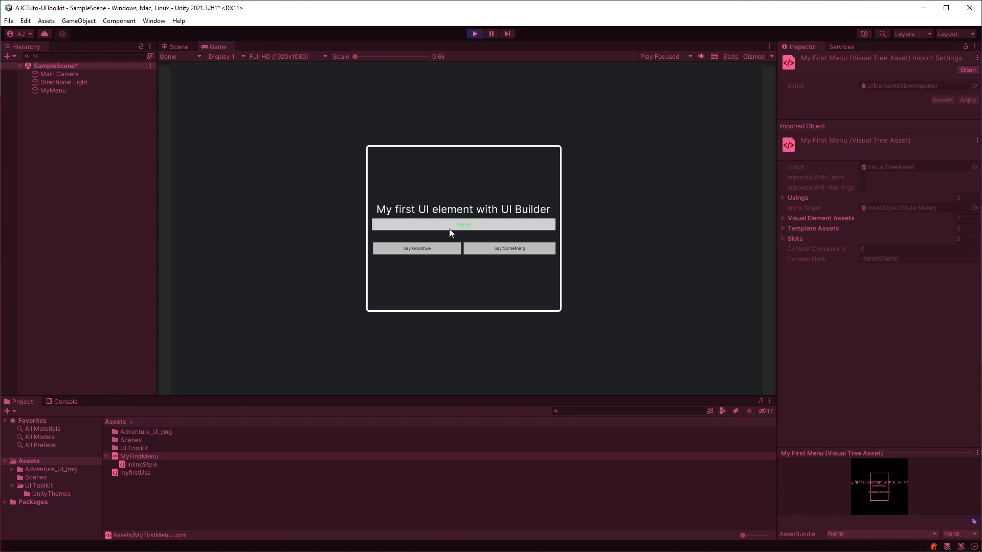
{"action": "key", "text": "ctrl+p"}
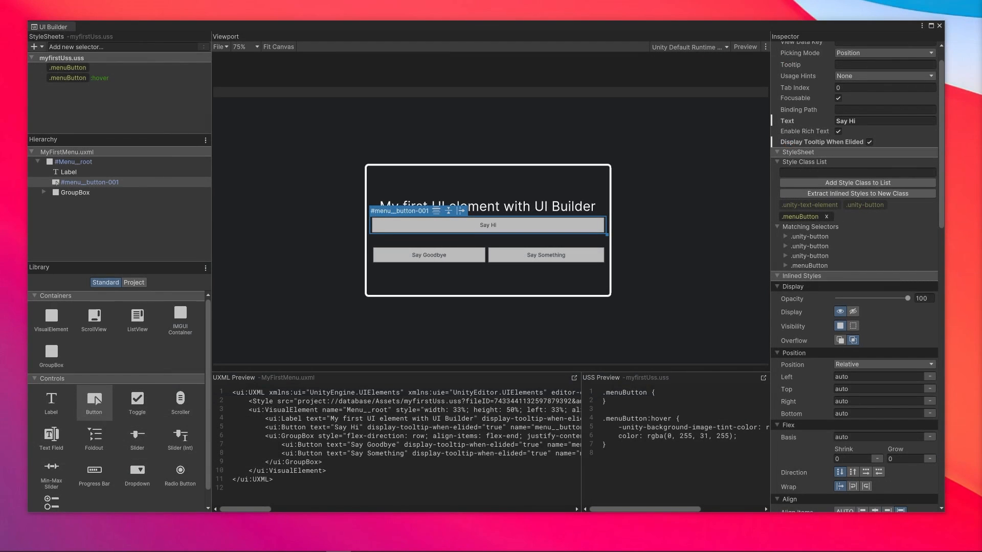
Set the background colour of the .menuButton:hover selector to red, hexadecimal F30F0D
{"action": "left_click", "coordinate": [163, 78]}
{"action": "scroll", "coordinate": [800, 250], "scroll_direction": "down", "scroll_amount": 10}
{"action": "left_click", "coordinate": [859, 354]}
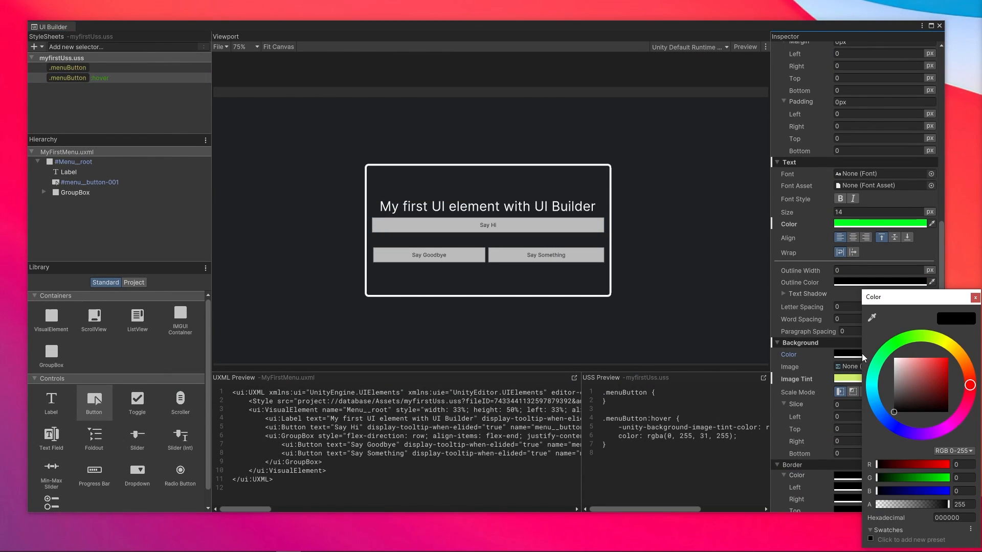
{"action": "left_click", "coordinate": [945, 361]}
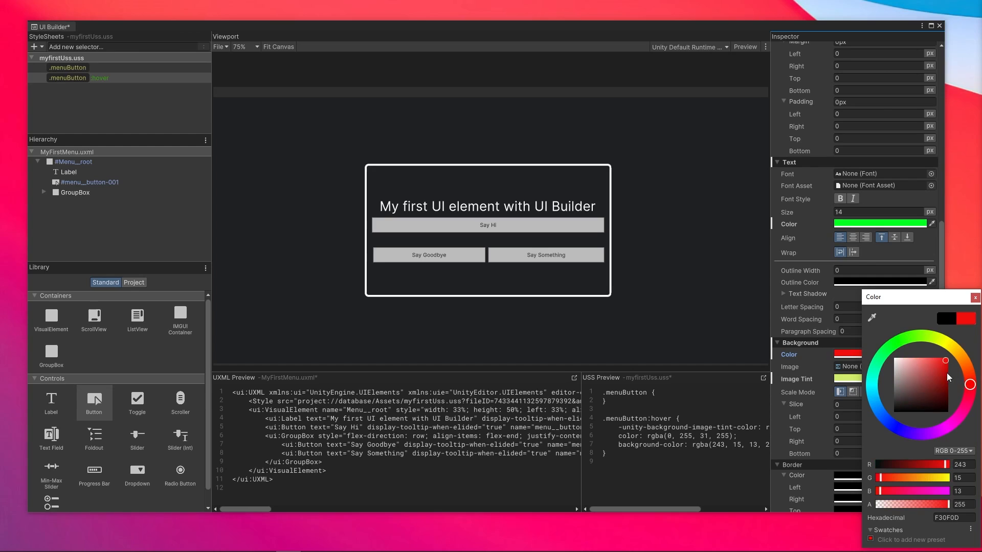
{"action": "left_click", "coordinate": [974, 298]}
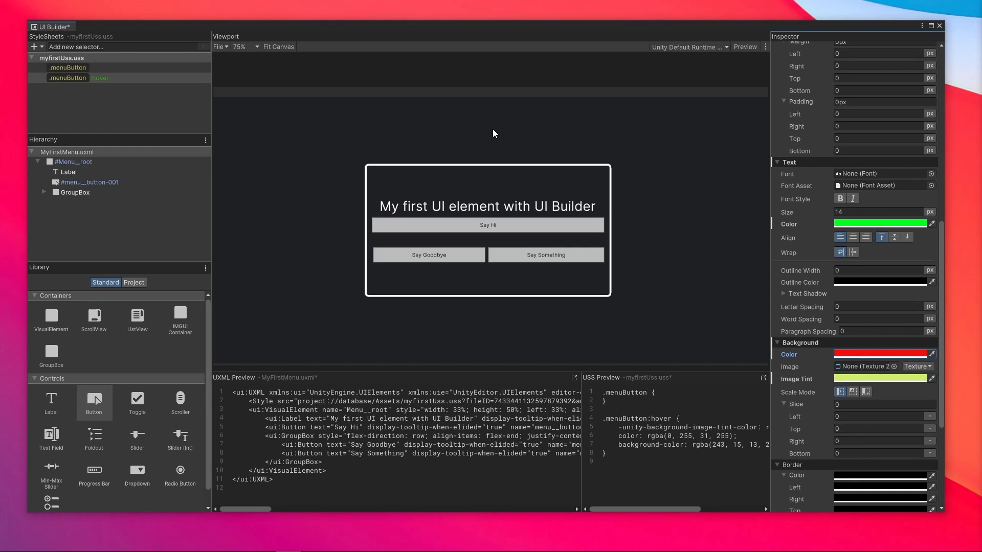
Save the edited style sheet, test hovering and activating the menu buttons in Play mode, and stop playing
{"action": "left_click", "coordinate": [222, 47]}
{"action": "left_click", "coordinate": [616, 409]}
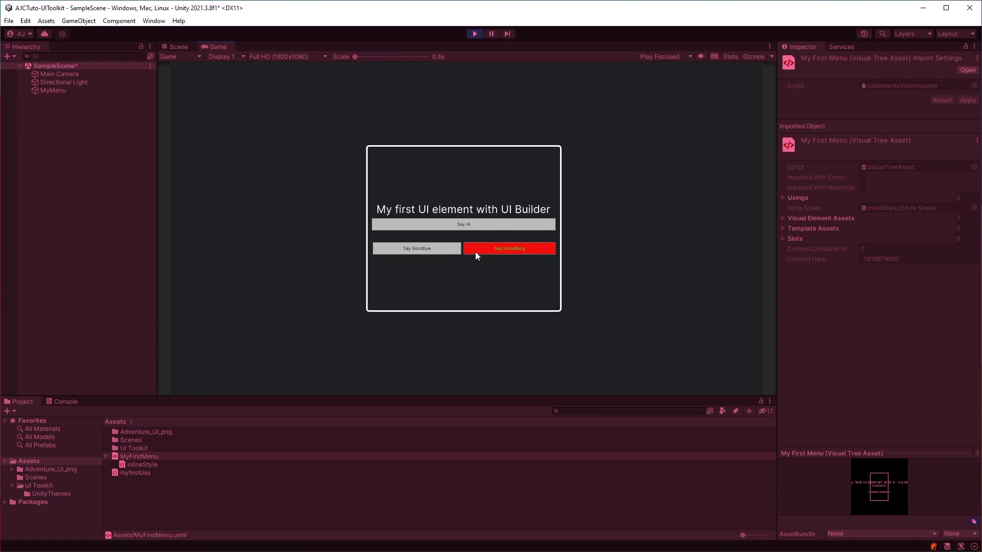
{"action": "left_click", "coordinate": [487, 224]}
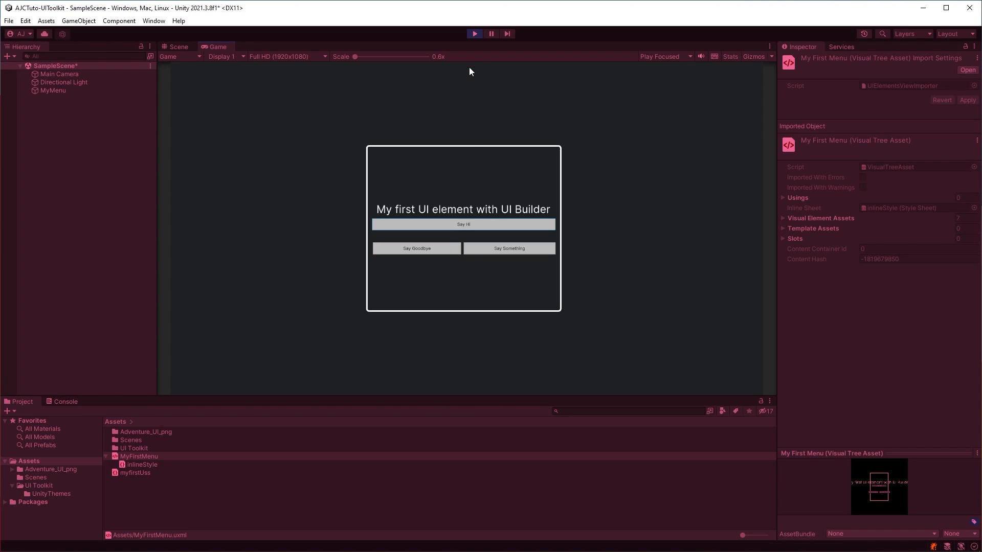
{"action": "left_click", "coordinate": [475, 35]}
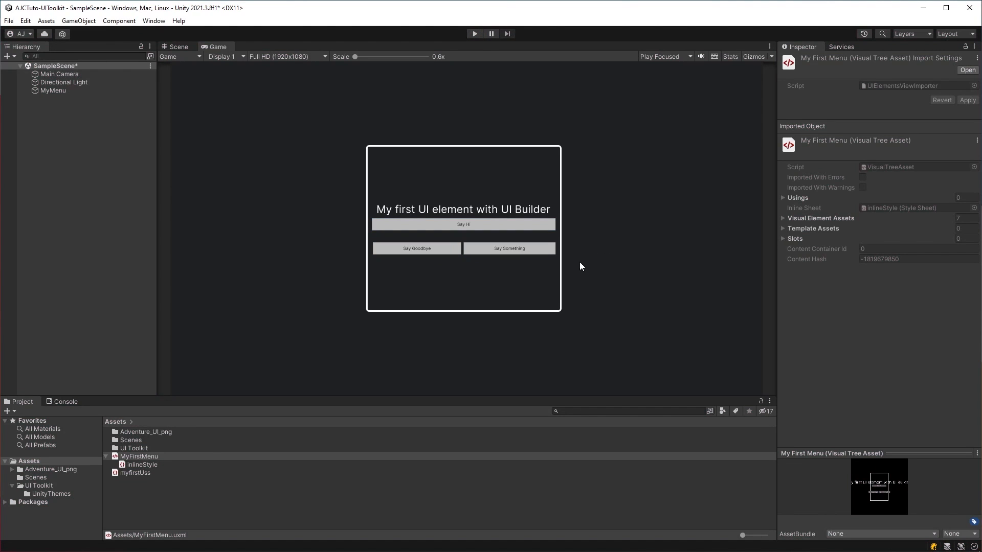
Create an empty GameObject named MyMenuController in SampleScene and reset its transform
{"action": "right_click", "coordinate": [56, 109]}
{"action": "left_click", "coordinate": [105, 230]}
{"action": "type", "text": "MyMenuController"}
{"action": "key", "text": "Return"}
{"action": "left_click", "coordinate": [974, 88]}
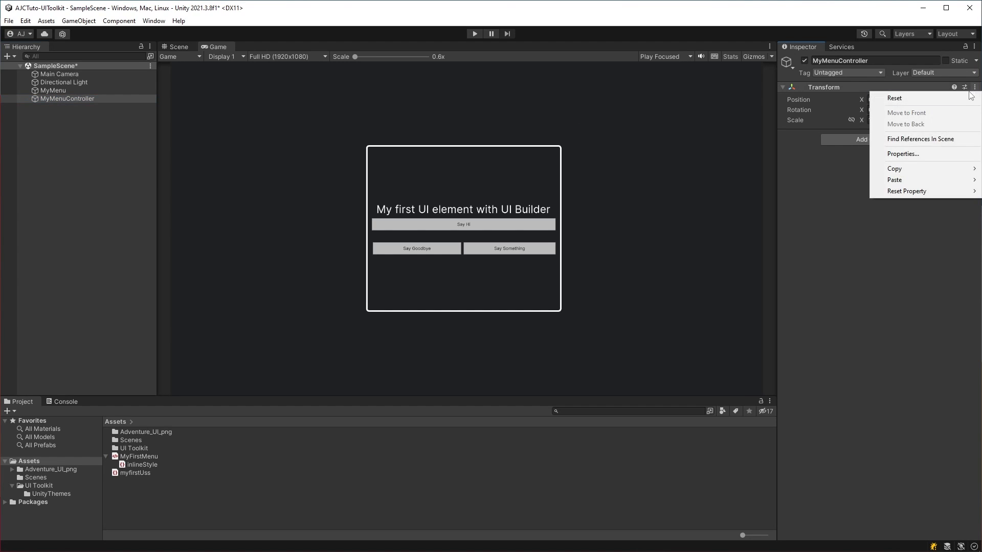
{"action": "left_click", "coordinate": [894, 97]}
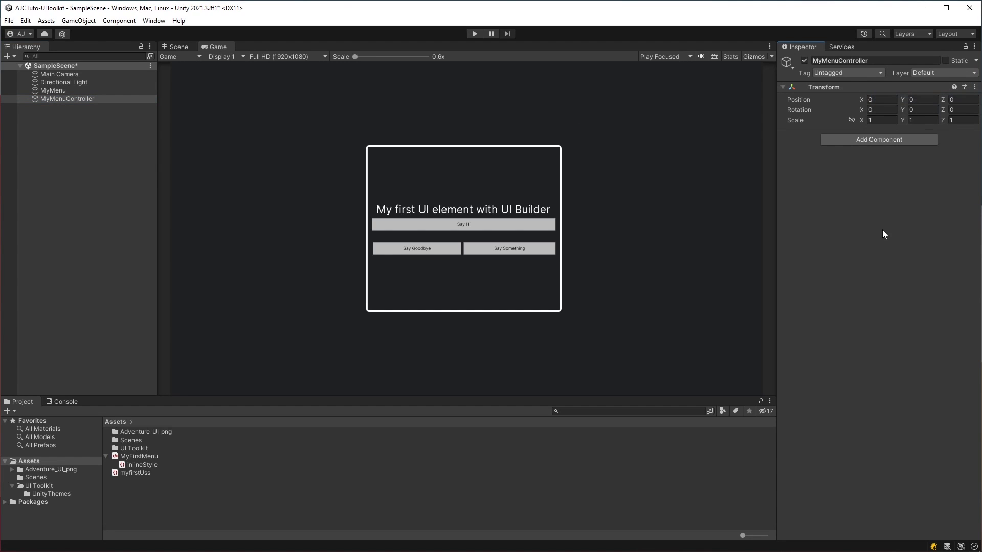
Add a new script component named MyMenuController to the MyMenuController object and open the script in Rider
{"action": "left_click", "coordinate": [895, 139]}
{"action": "type", "text": "MyMenuController"}
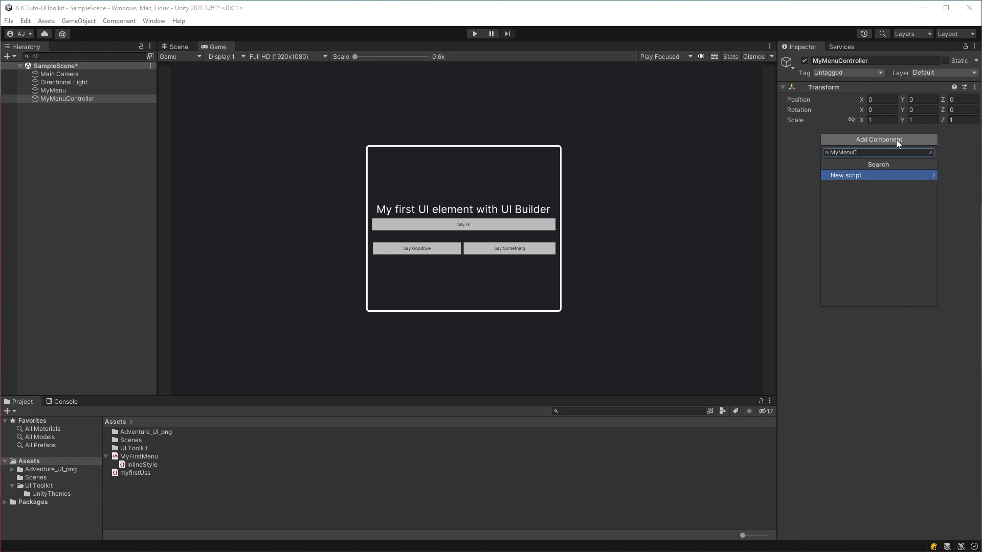
{"action": "key", "text": "Return"}
{"action": "key", "text": "Return"}
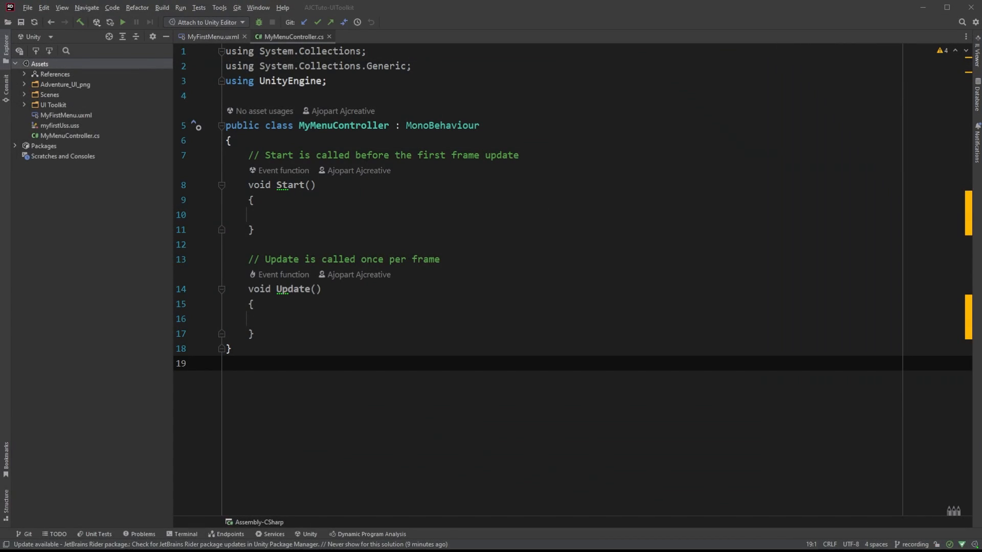
Remove the Update method and declare [SerializeField] private UIDocument m_uiDocument at the top of the MyMenuController class
{"action": "left_click_drag", "start_coordinate": [256, 334], "coordinate": [119, 252]}
{"action": "key", "text": "BackSpace"}
{"action": "left_click", "coordinate": [327, 141]}
{"action": "key", "text": "Return"}
{"action": "type", "text": "[ser"}
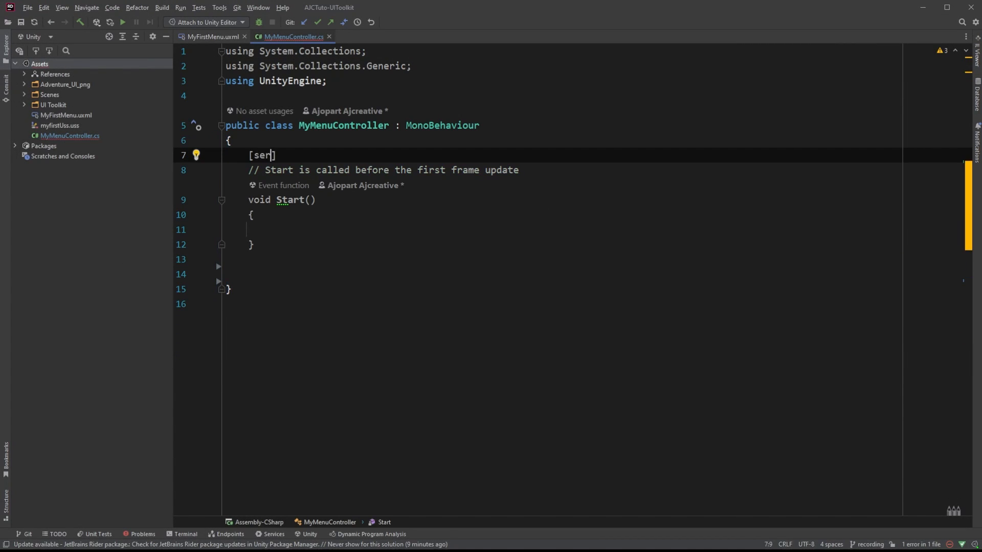
{"action": "type", "text": "ializeField] private UIDocument m_uiDocument;"}
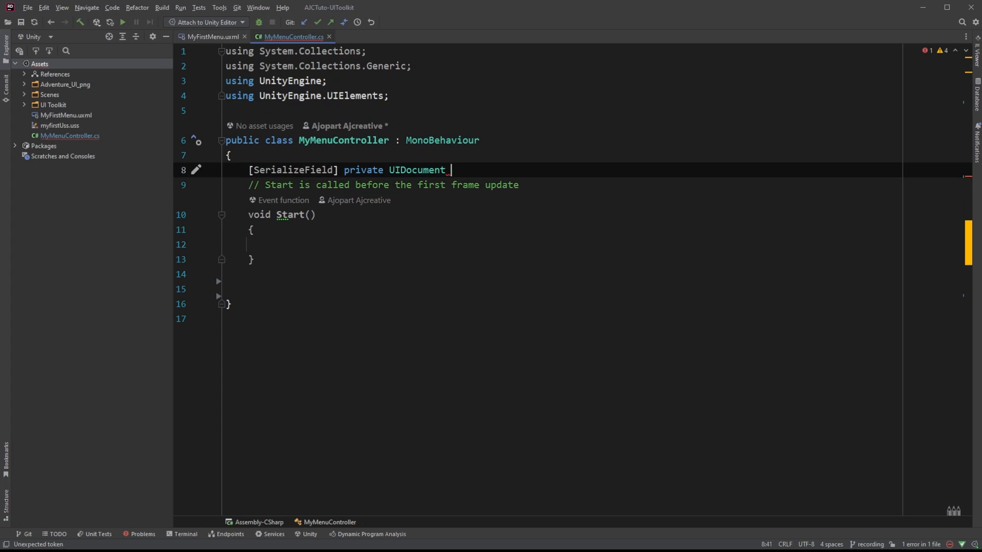
Assign m_uiDocument.rootVisualElement to m_root in Start and generate the private VisualElement field m_root
{"action": "left_click", "coordinate": [387, 244]}
{"action": "type", "text": "m_root = m_uiDocument."}
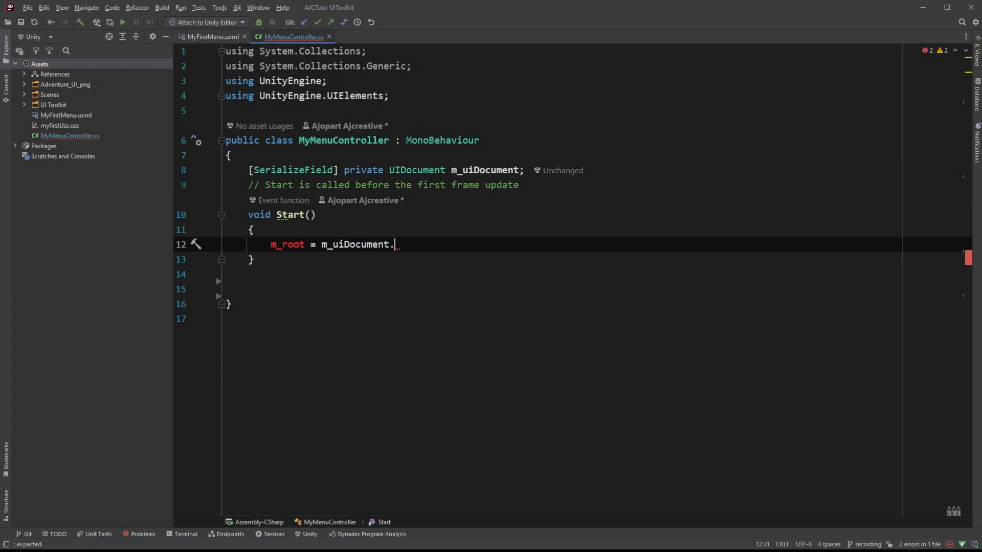
{"action": "type", "text": "rootVisualElement;"}
{"action": "key", "text": "alt+Return"}
{"action": "key", "text": "Return"}
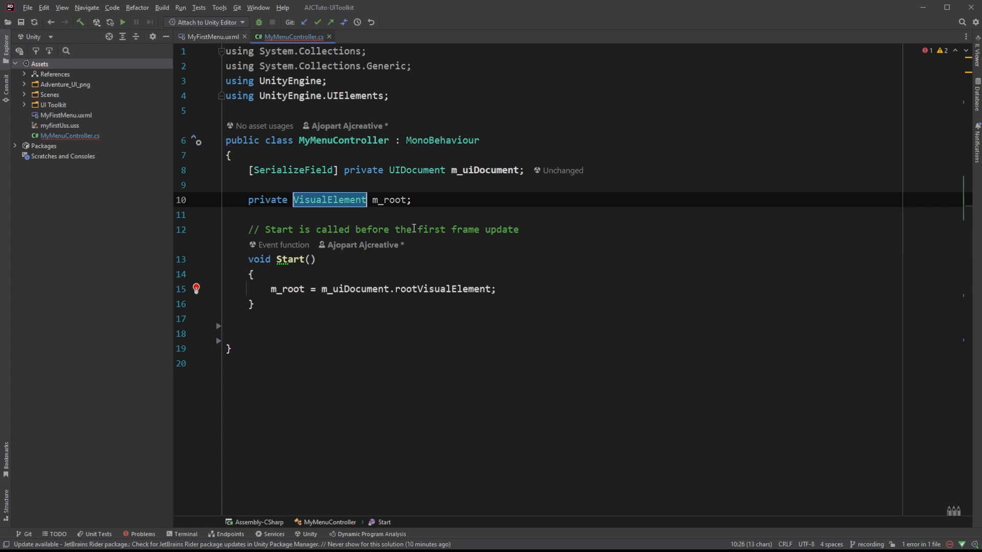
{"action": "key", "text": "Return"}
Declare sayHiButton in Start as m_root.Q<Button>("menu__button-001")
{"action": "key", "text": "Return"}
{"action": "key", "text": "Return"}
{"action": "type", "text": "var"}
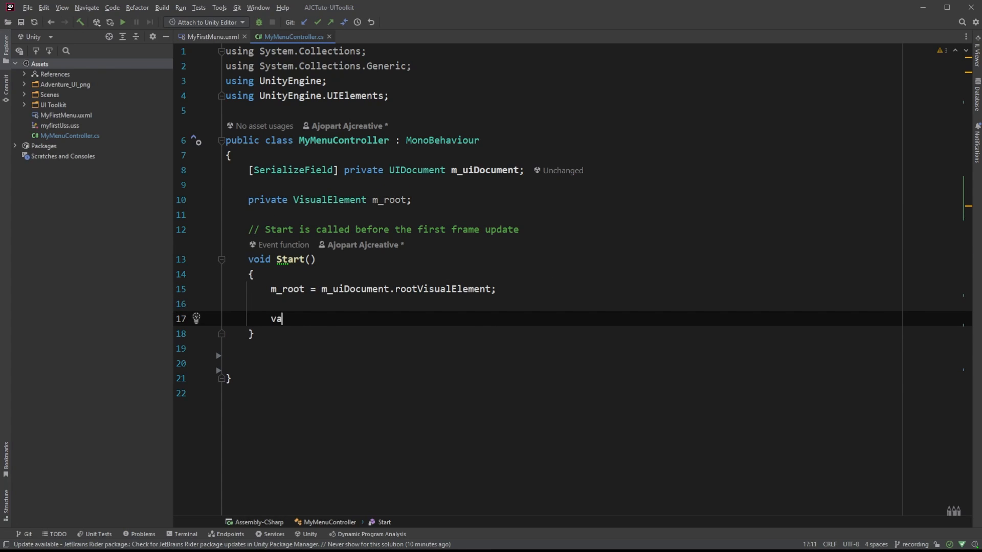
{"action": "type", "text": "on = m_root.Q<Button>()"}
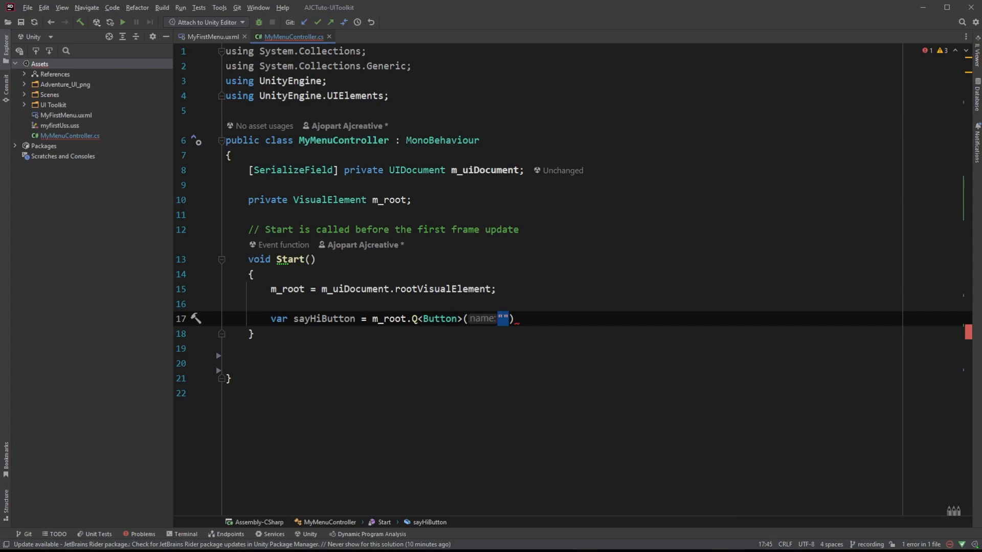
{"action": "type", "text": "\"menu__buton-001\");"}
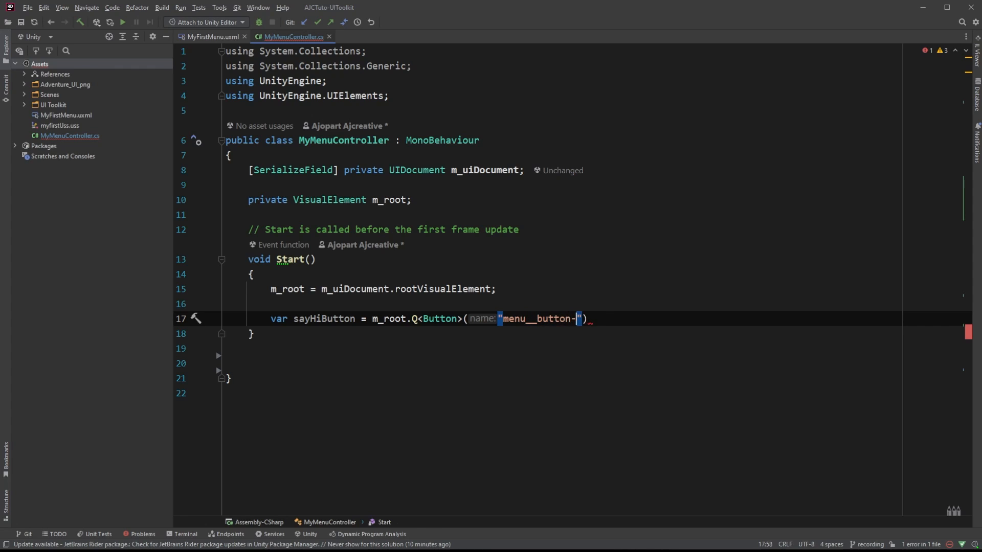
Duplicate the button query line twice and change the queried names to menu__button-002 and menu__button-003
{"action": "key", "text": "ctrl+d"}
{"action": "key", "text": "ctrl+d"}
{"action": "left_click", "coordinate": [593, 333]}
{"action": "key", "text": "BackSpace"}
{"action": "type", "text": "2"}
{"action": "key", "text": "Down"}
{"action": "key", "text": "BackSpace"}
{"action": "type", "text": "3"}
Rename the variables of the two duplicated queries to sayGoodbyeButton and saySomethingButton
{"action": "left_click", "coordinate": [323, 335]}
{"action": "key", "text": "BackSpace"}
{"action": "key", "text": "BackSpace"}
{"action": "type", "text": "God"}
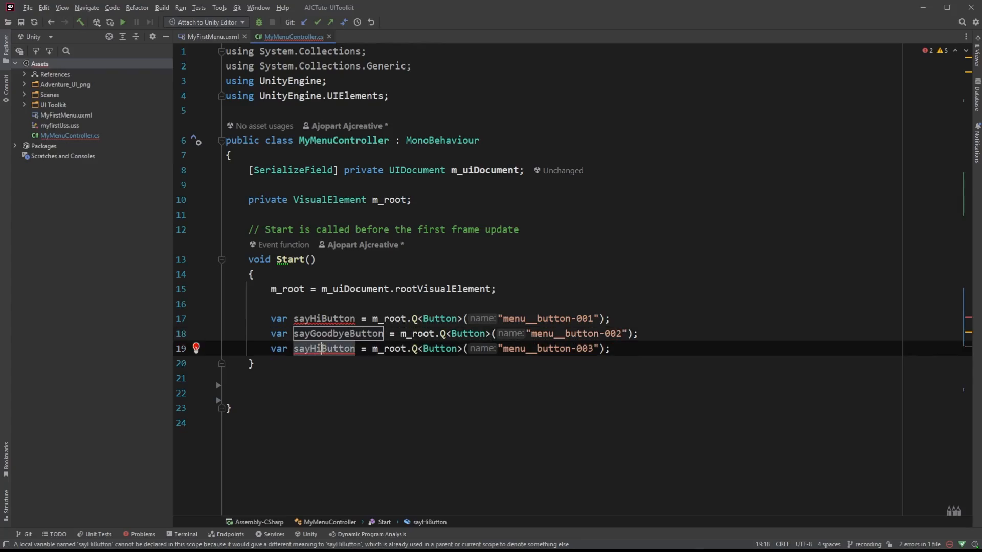
{"action": "type", "text": "Somethin"}
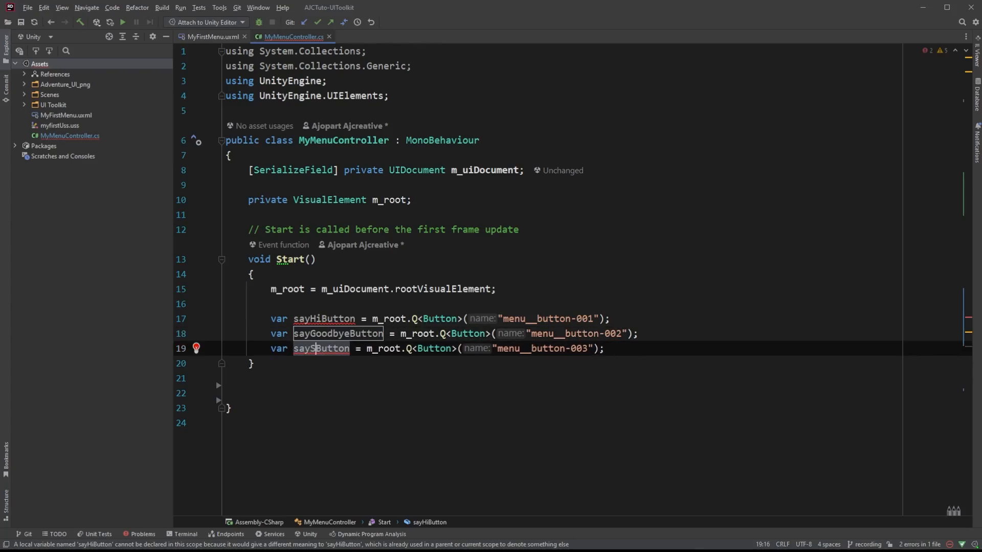
{"action": "type", "text": "g"}
{"action": "key", "text": "End"}
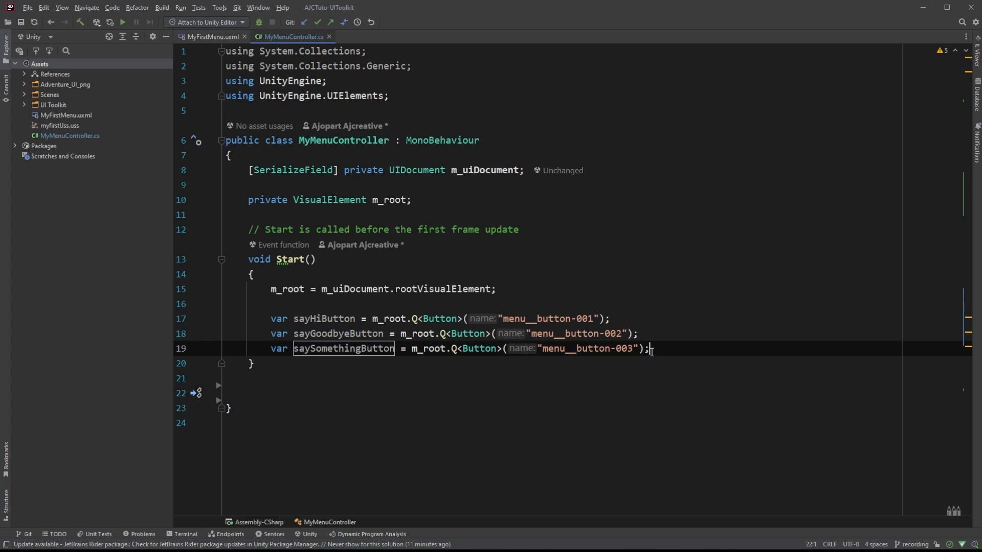
Below the button queries in Start, add a RegisterCallback call on sayHiButton with the type arguments ClickEvent and string
{"action": "key", "text": "Return"}
{"action": "key", "text": "Return"}
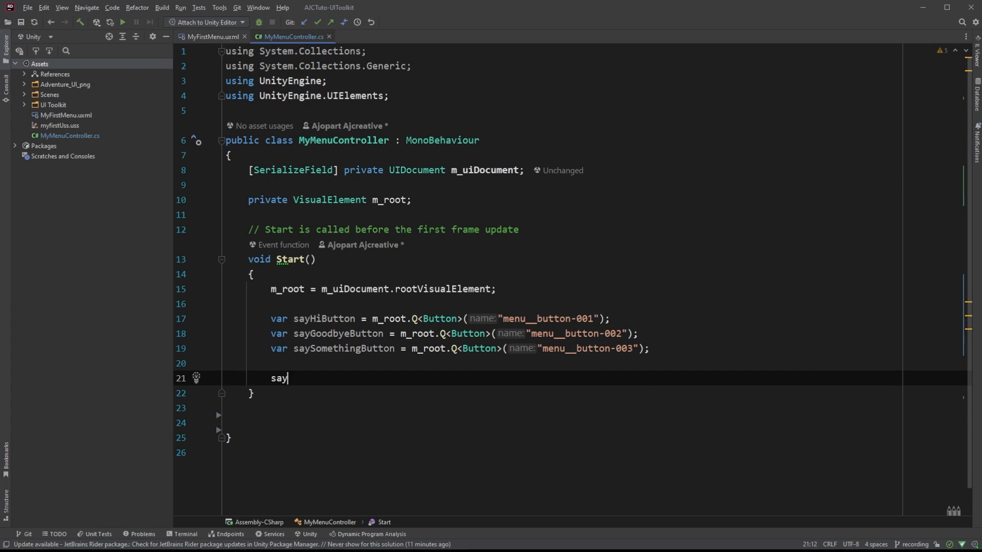
{"action": "type", "text": "sayHiButton."}
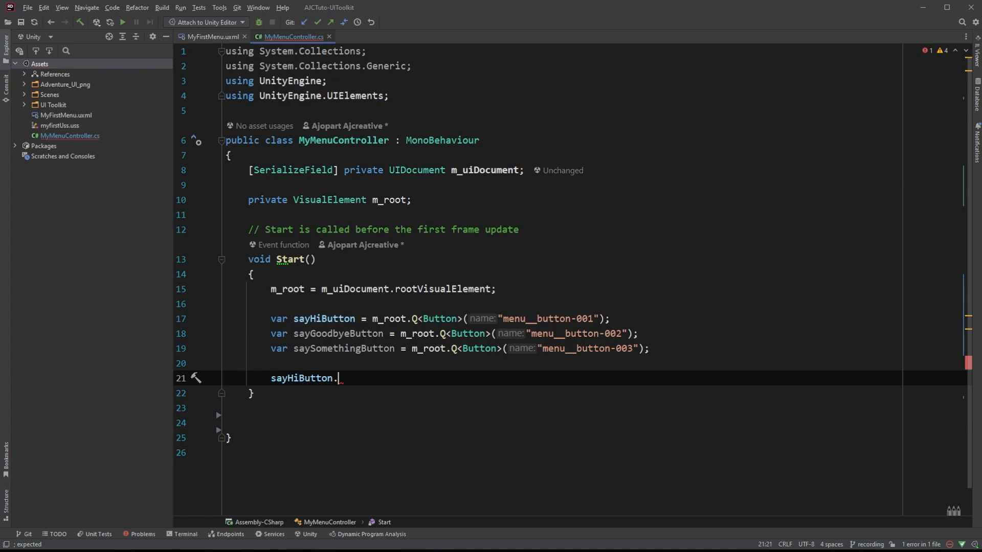
{"action": "type", "text": "call"}
{"action": "key", "text": "Return"}
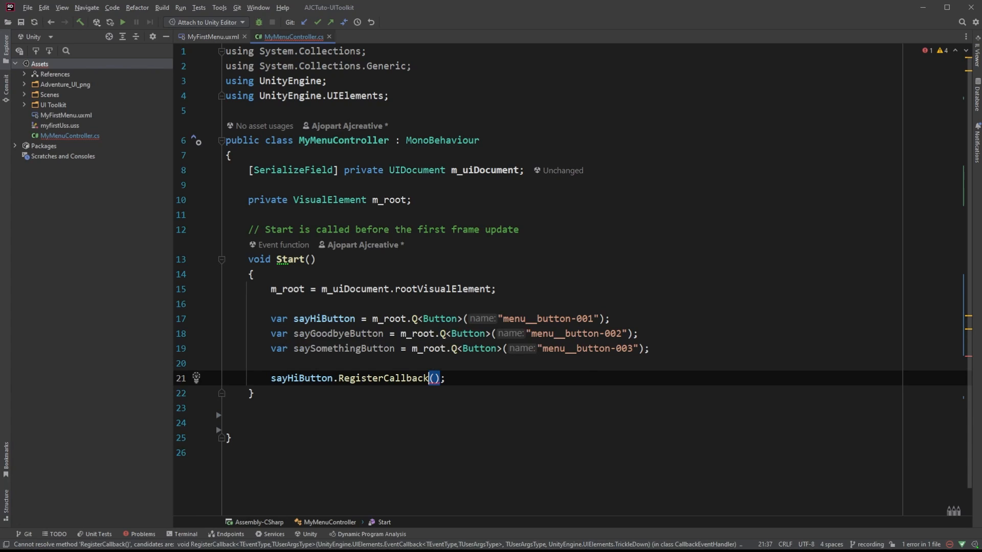
{"action": "key", "text": "Left"}
{"action": "type", "text": "<"}
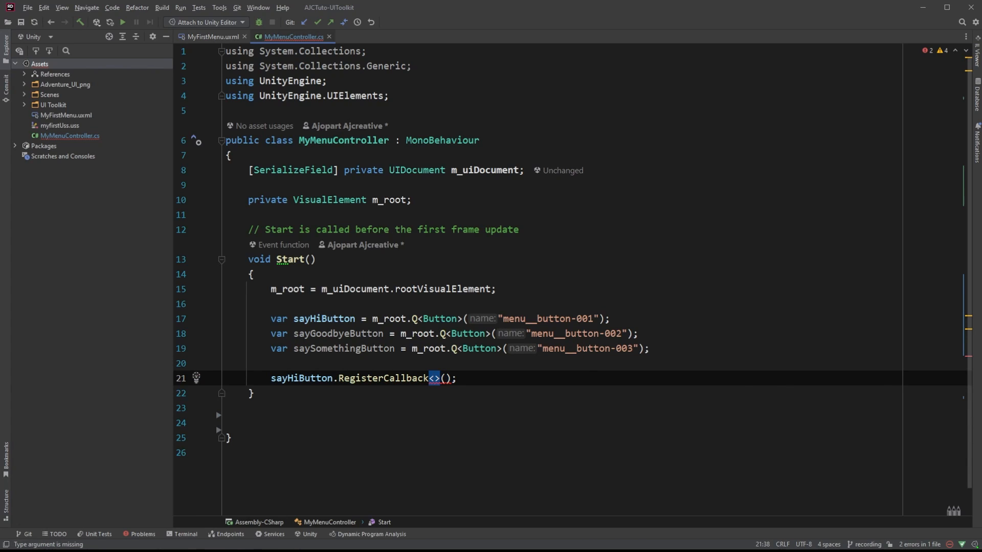
{"action": "type", "text": "Cl"}
{"action": "key", "text": "Return"}
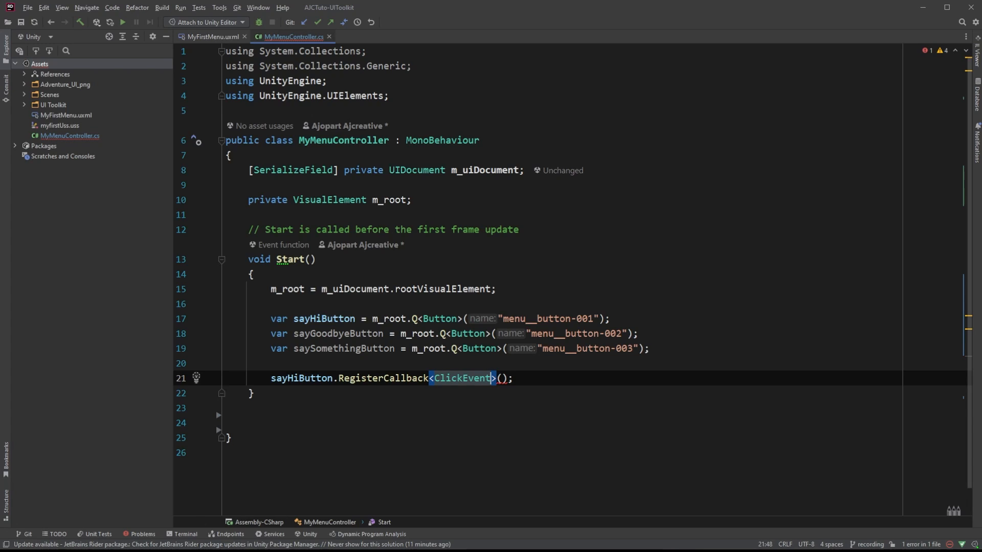
{"action": "type", "text": ",string"}
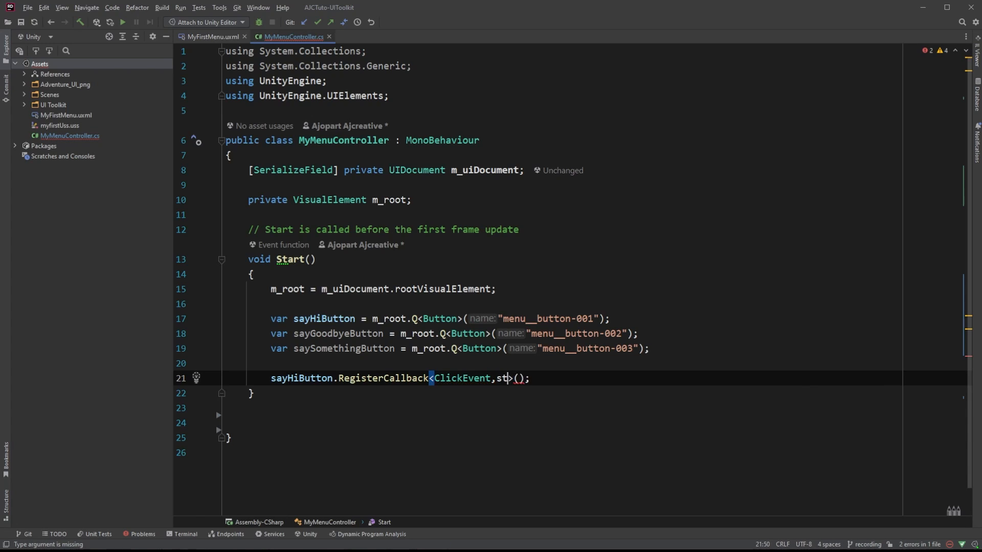
{"action": "key", "text": "Right"}
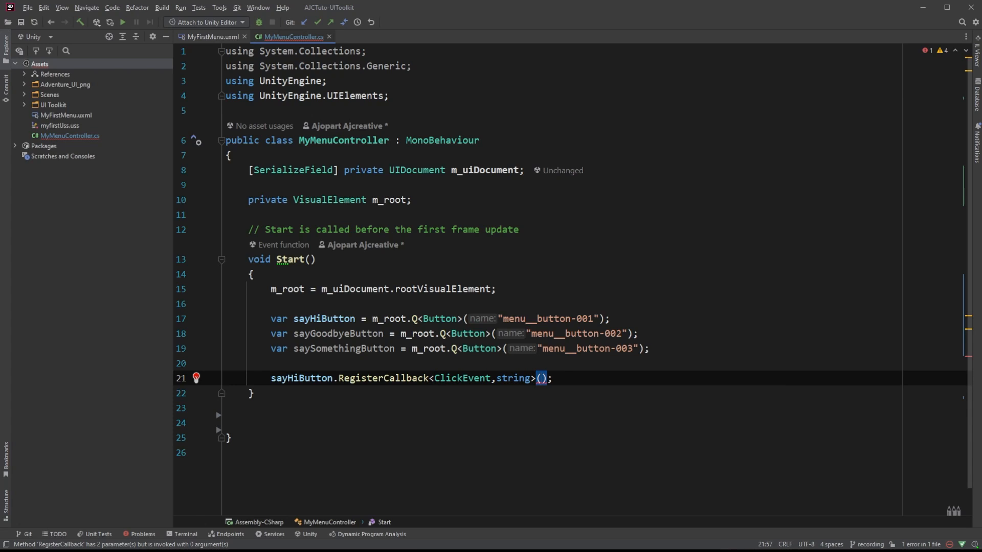
Pass DebugLogText and "Hi" to the sayHiButton callback registration and generate the missing DebugLogText method
{"action": "type", "text": "DebugLogText"}
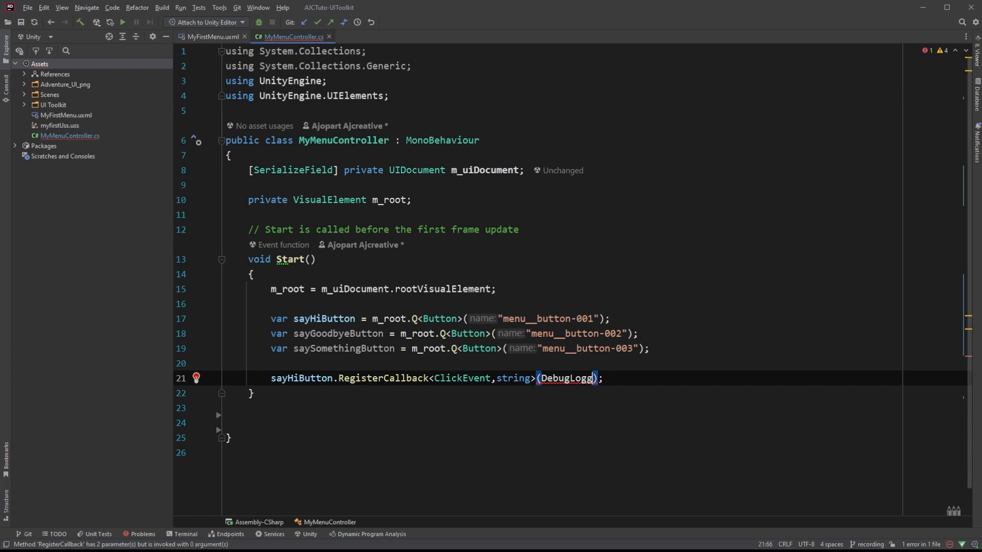
{"action": "type", "text": ", \"Hi"}
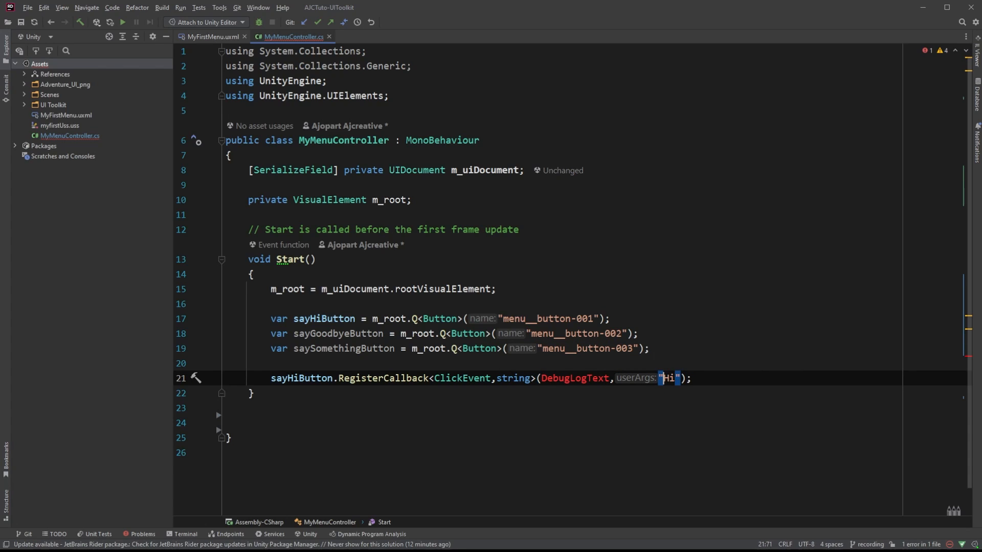
{"action": "key", "text": "alt+Return"}
{"action": "key", "text": "Return"}
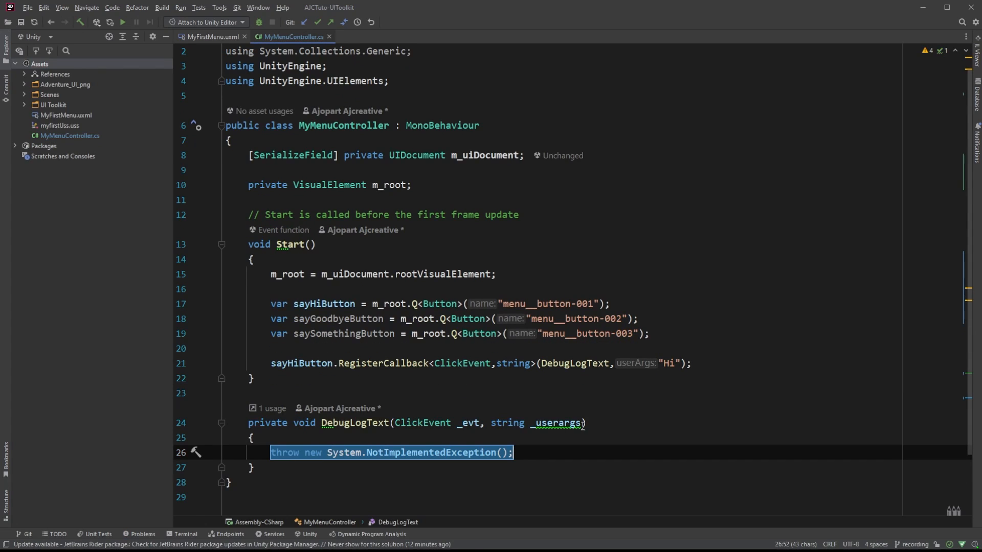
Replace the NotImplementedException line in DebugLogText with Debug.Log(_userargs);
{"action": "scroll", "coordinate": [583, 425], "scroll_direction": "down", "scroll_amount": 1}
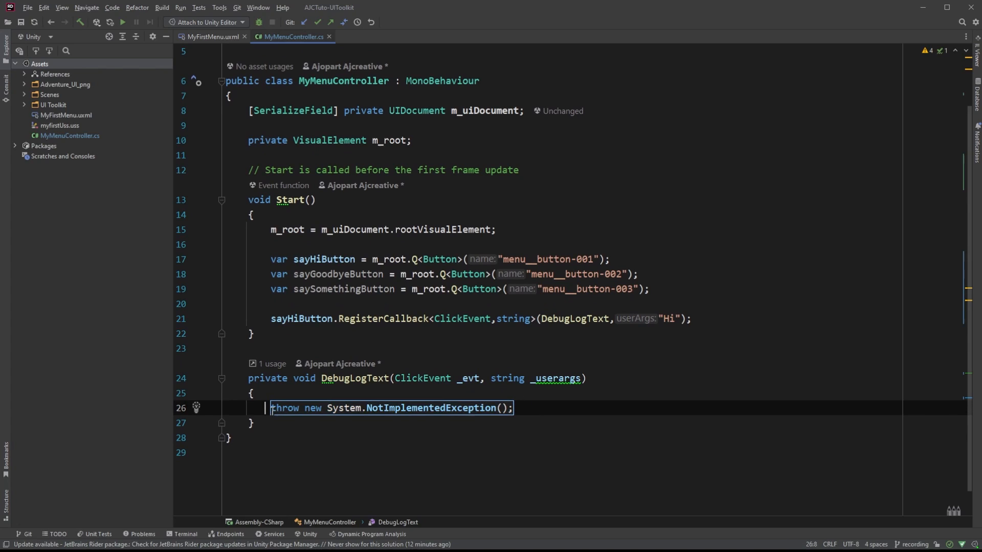
{"action": "type", "text": "Debug.Log("}
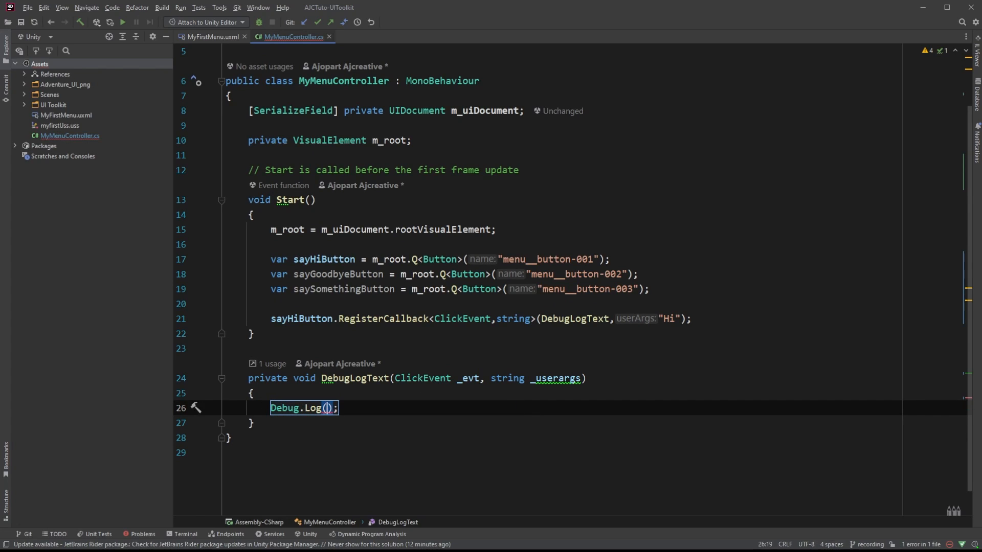
{"action": "type", "text": "_userargs"}
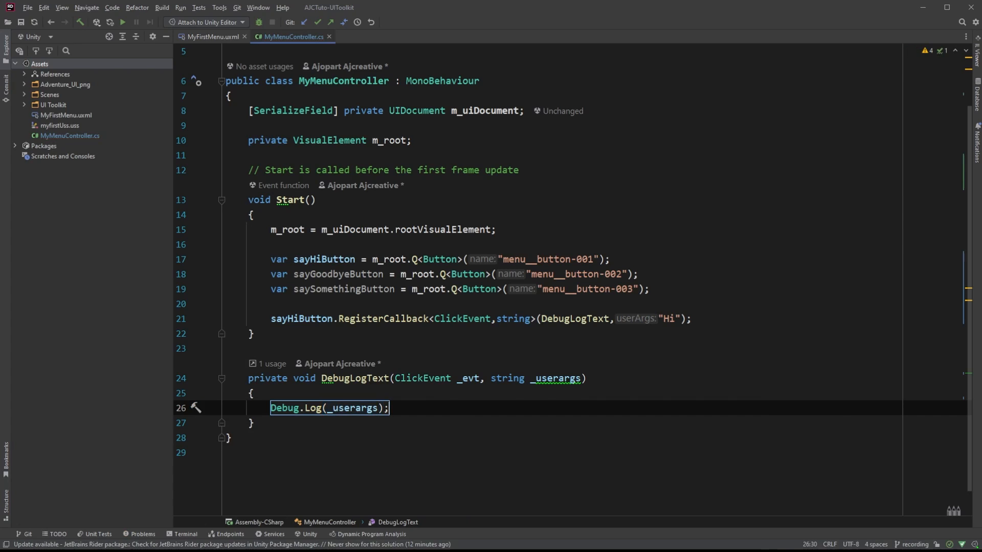
{"action": "left_click", "coordinate": [555, 378]}
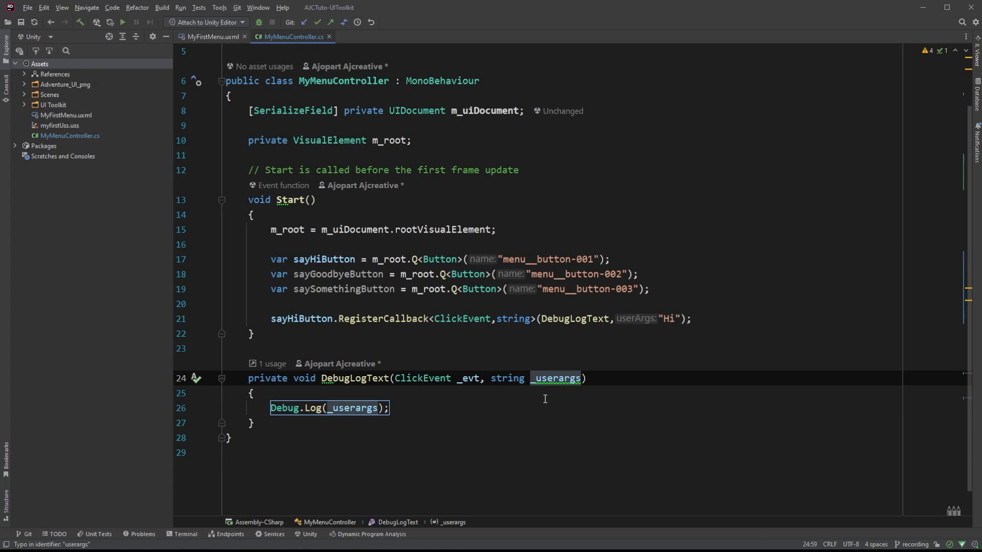
Duplicate the sayHiButton callback line twice and retarget the copies to sayGoodbyeButton and saySomethingButton
{"action": "left_click", "coordinate": [716, 319]}
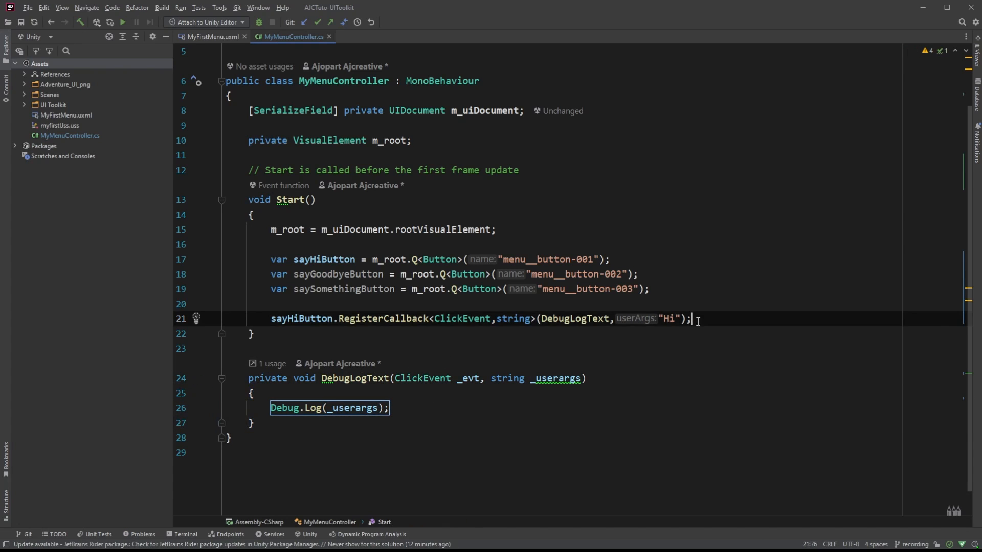
{"action": "key", "text": "ctrl+d"}
{"action": "key", "text": "ctrl+d"}
{"action": "double_click", "coordinate": [321, 276]}
{"action": "key", "text": "ctrl+c"}
{"action": "double_click", "coordinate": [301, 333]}
{"action": "key", "text": "ctrl+v"}
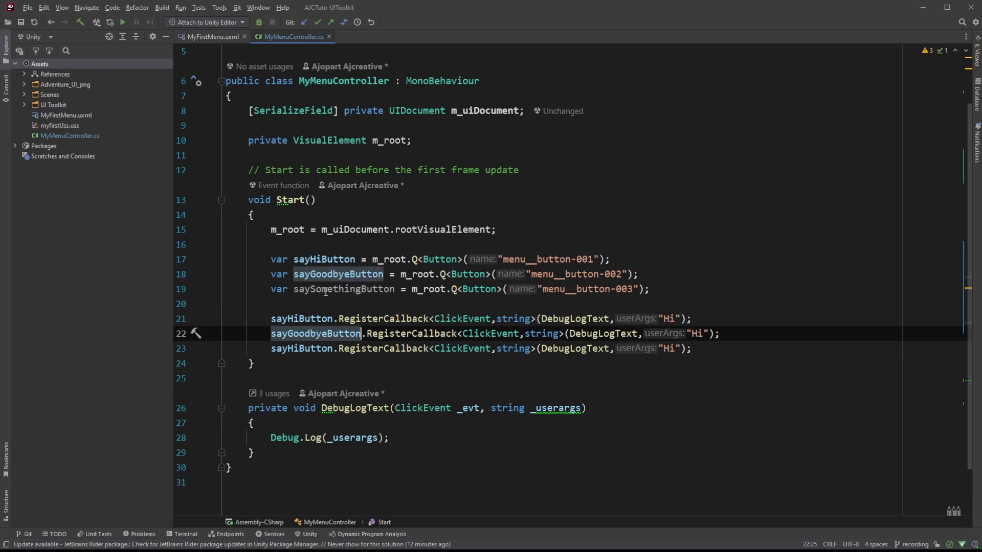
{"action": "double_click", "coordinate": [344, 289]}
{"action": "double_click", "coordinate": [302, 348]}
{"action": "key", "text": "ctrl+v"}
Change the string arguments of the sayGoodbyeButton and saySomethingButton callbacks to "Goodbye" and "Something"
{"action": "left_click", "coordinate": [702, 333]}
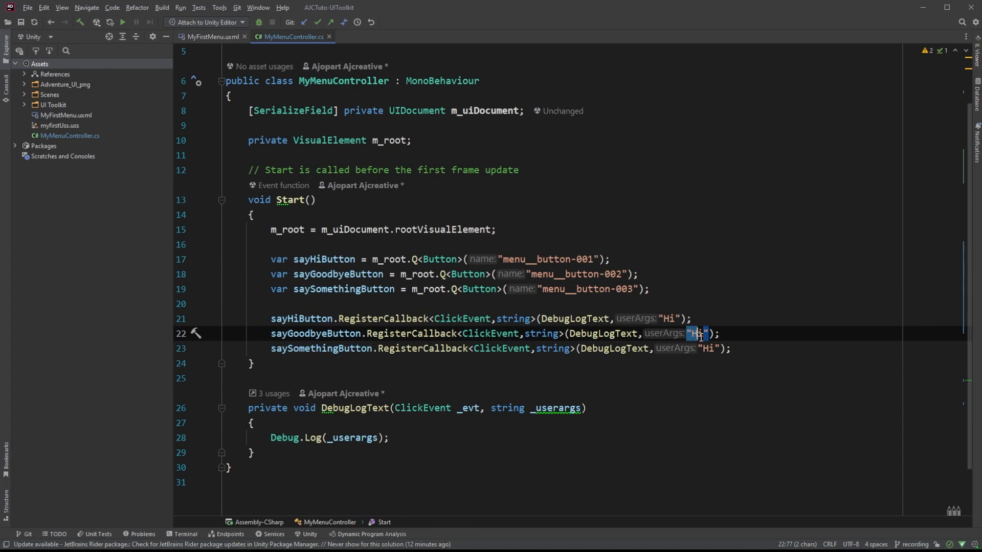
{"action": "double_click", "coordinate": [696, 334]}
{"action": "key", "text": "BackSpace"}
{"action": "type", "text": "Goodbye"}
{"action": "double_click", "coordinate": [711, 349]}
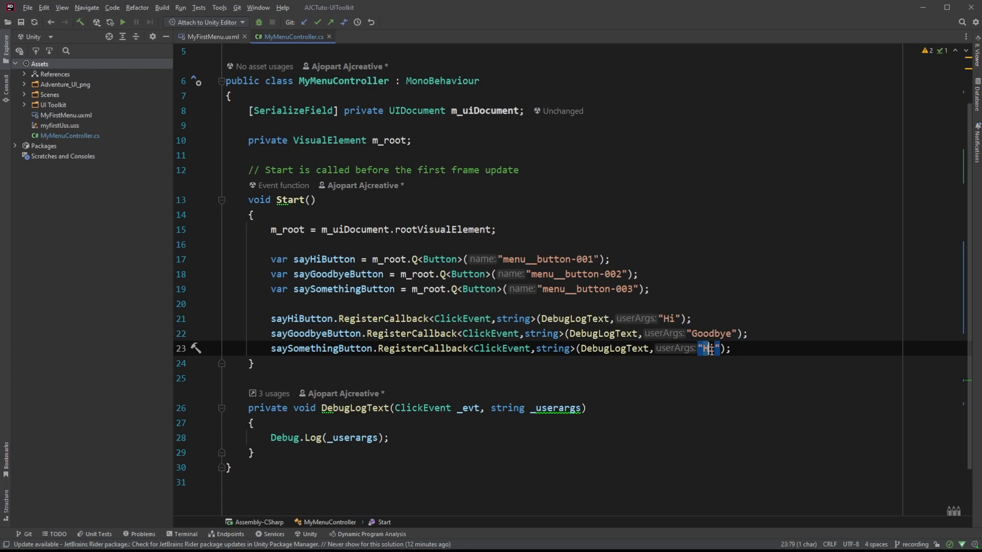
{"action": "type", "text": "Something"}
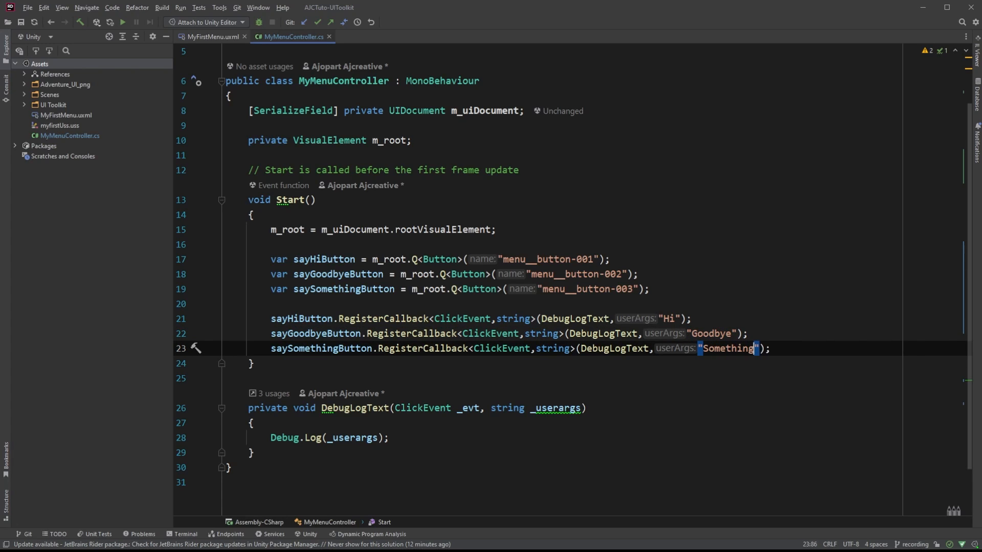
{"action": "left_click", "coordinate": [675, 393]}
{"action": "scroll", "coordinate": [549, 199], "scroll_direction": "down", "scroll_amount": 1}
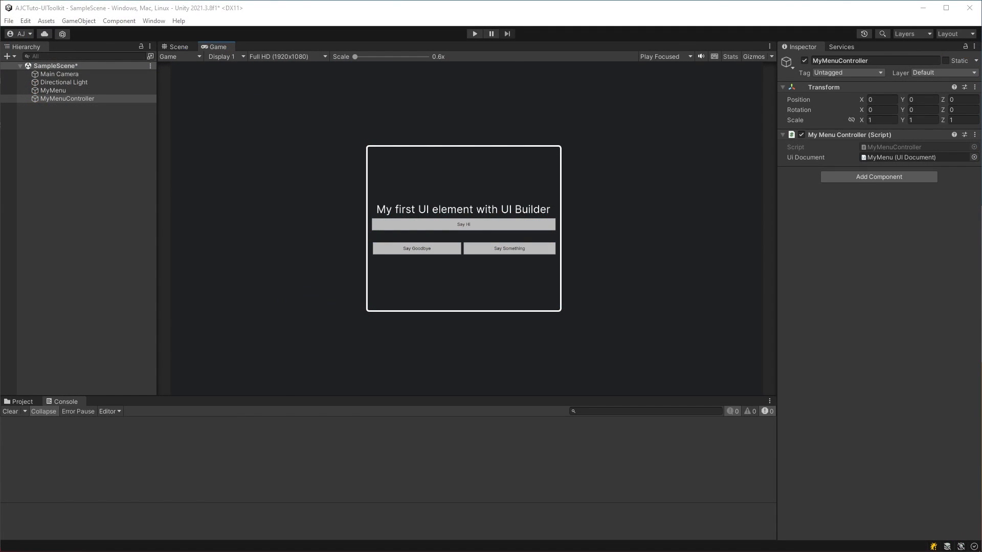
Switch to Unity, run the scene and test the Say Hi, Say Goodbye and Say Something buttons
{"action": "left_click", "coordinate": [475, 33]}
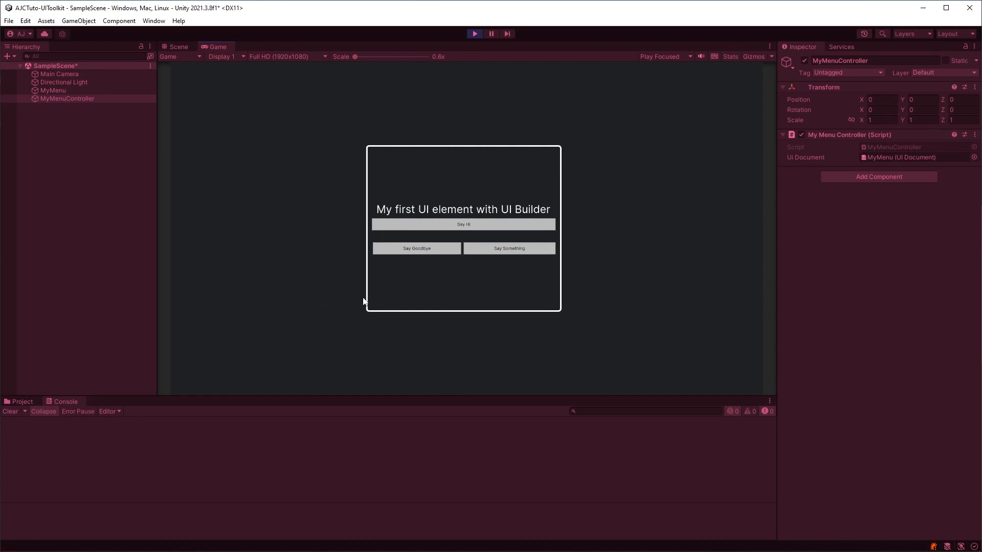
{"action": "left_click", "coordinate": [461, 225]}
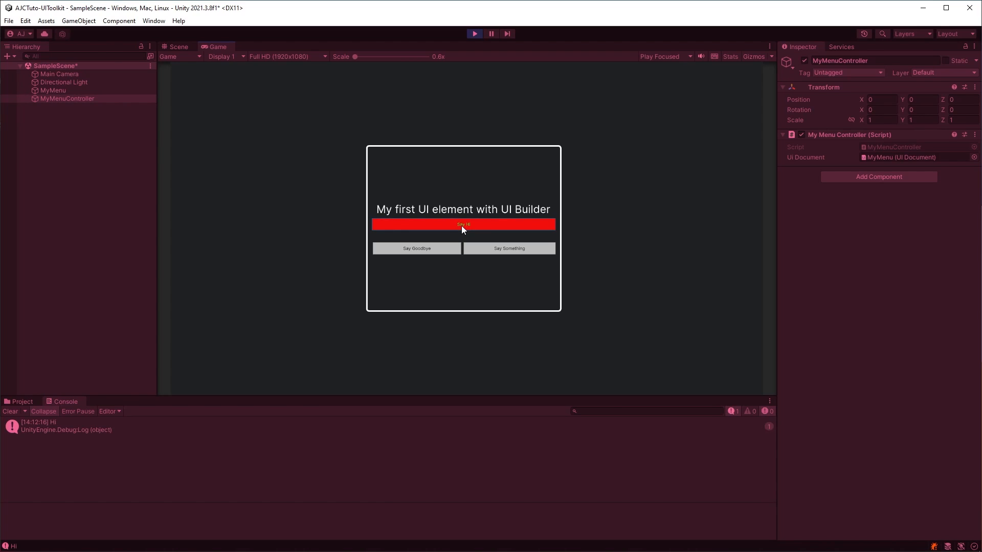
{"action": "left_click", "coordinate": [434, 250]}
{"action": "left_click", "coordinate": [520, 249]}
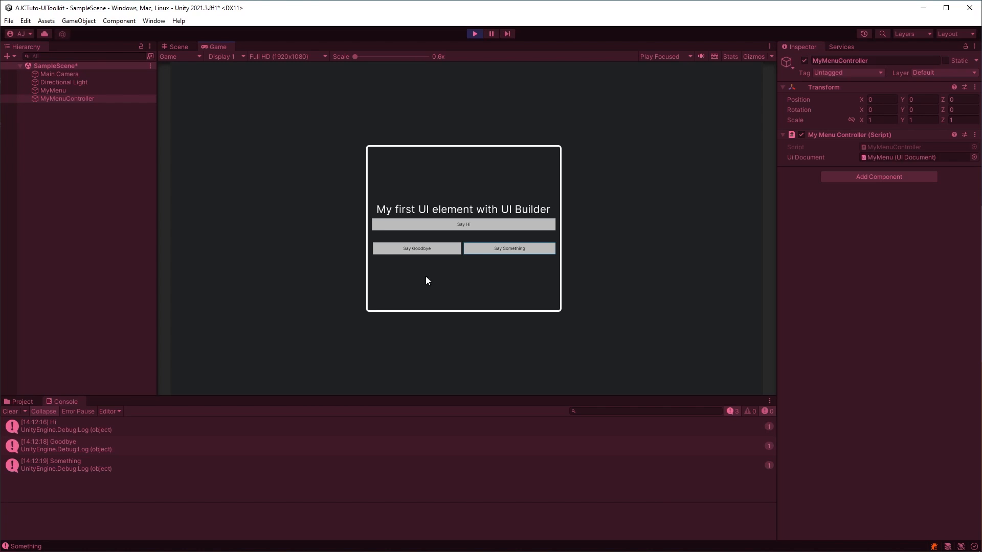